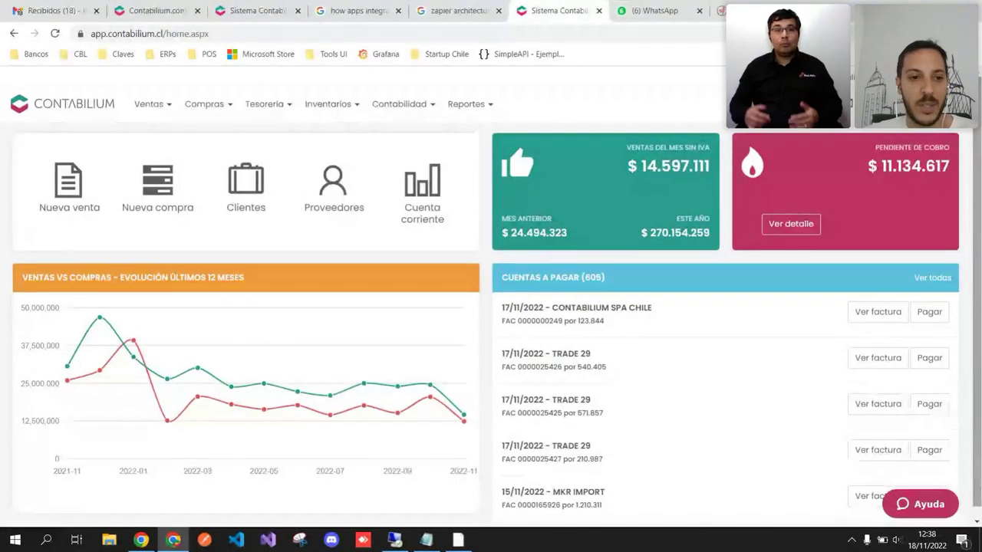
Examine the dashboard's net sales figures for the current month, the previous month and this year.
{"action": "left_click_drag", "start_coordinate": [641, 166], "coordinate": [707, 167]}
{"action": "left_click_drag", "start_coordinate": [569, 233], "coordinate": [510, 233]}
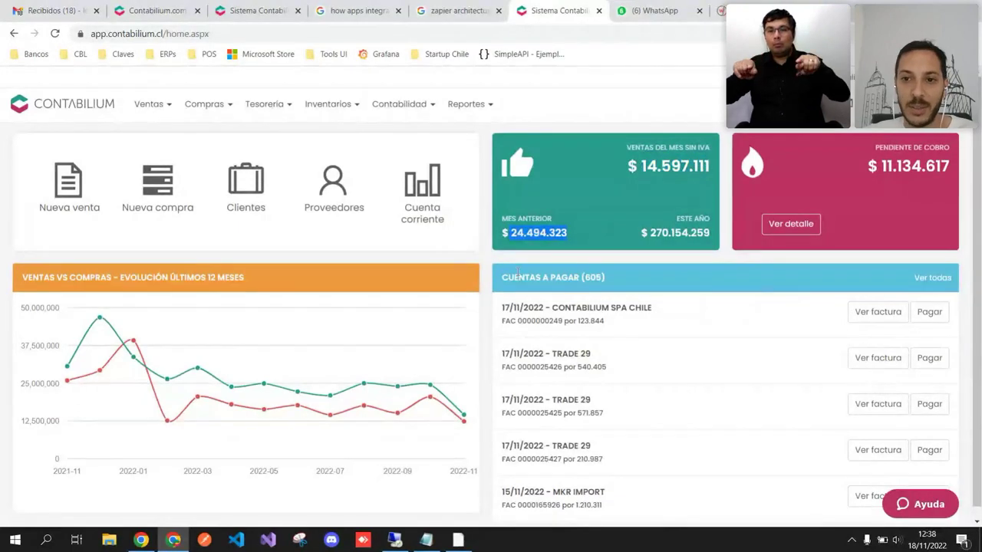
{"action": "left_click_drag", "start_coordinate": [638, 234], "coordinate": [712, 233]}
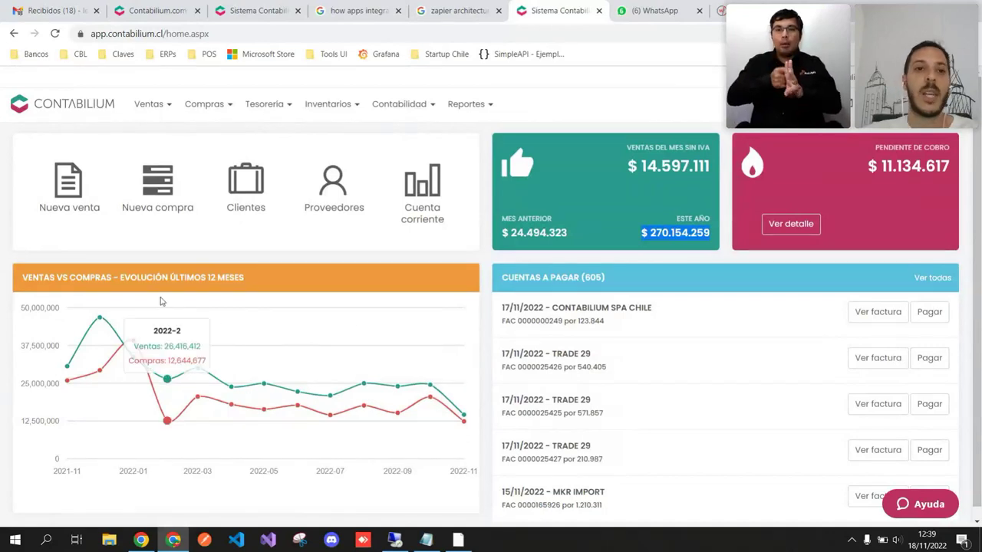
List the Mercado Libre & Shops sales for 18/11/2022 under the online sales integrations and review their statuses.
{"action": "mouse_move", "coordinate": [259, 115]}
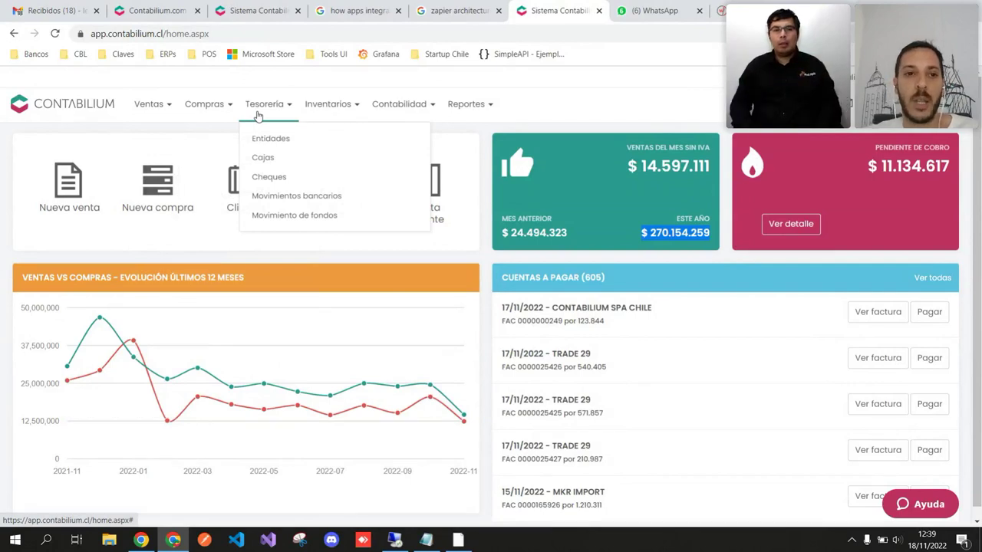
{"action": "mouse_move", "coordinate": [160, 110]}
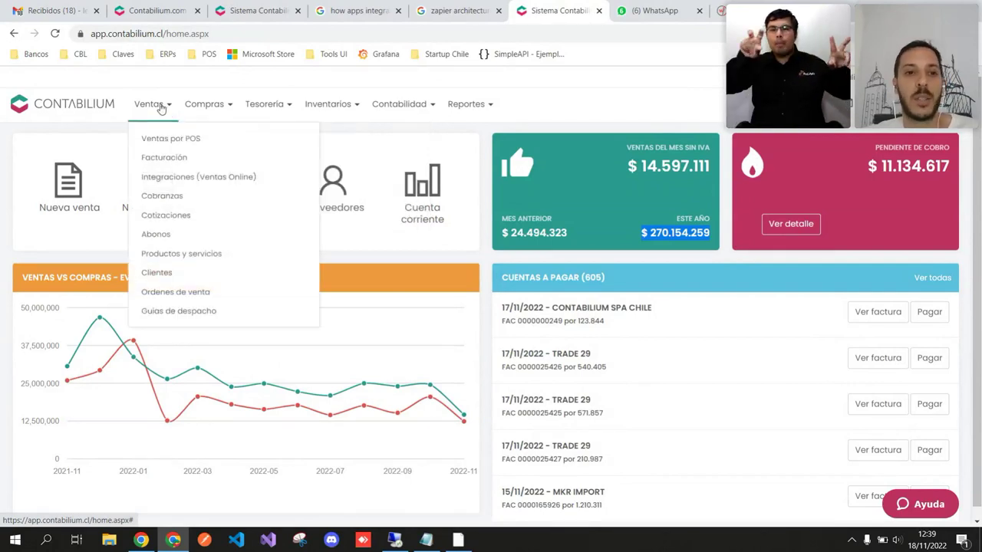
{"action": "mouse_move", "coordinate": [198, 111]}
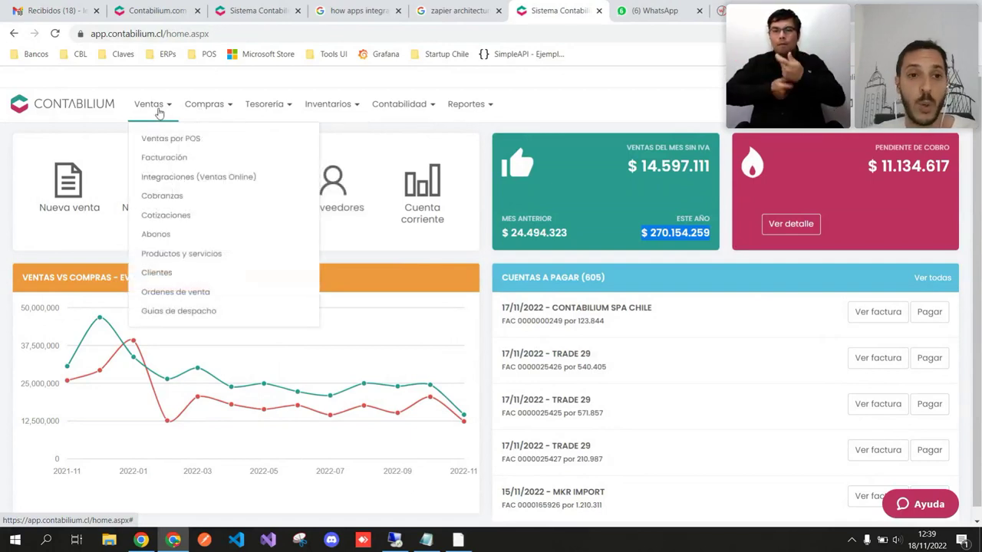
{"action": "left_click", "coordinate": [164, 177]}
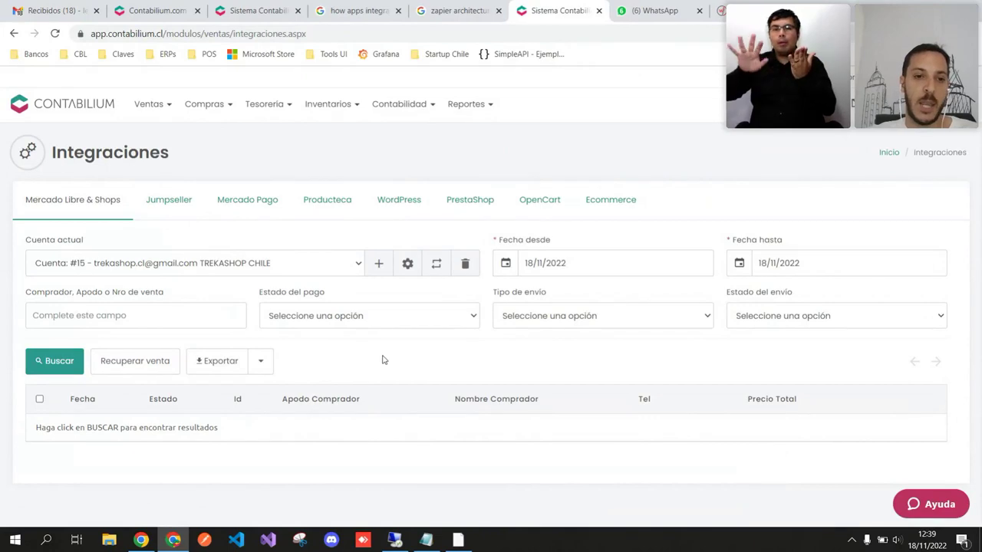
{"action": "left_click", "coordinate": [57, 360]}
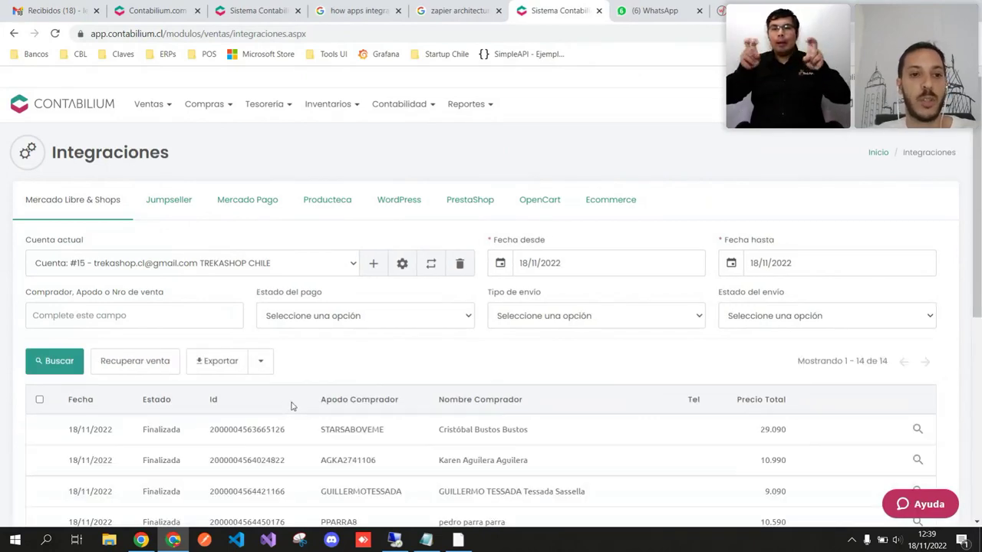
{"action": "scroll", "coordinate": [130, 238], "scroll_direction": "down", "scroll_amount": 3}
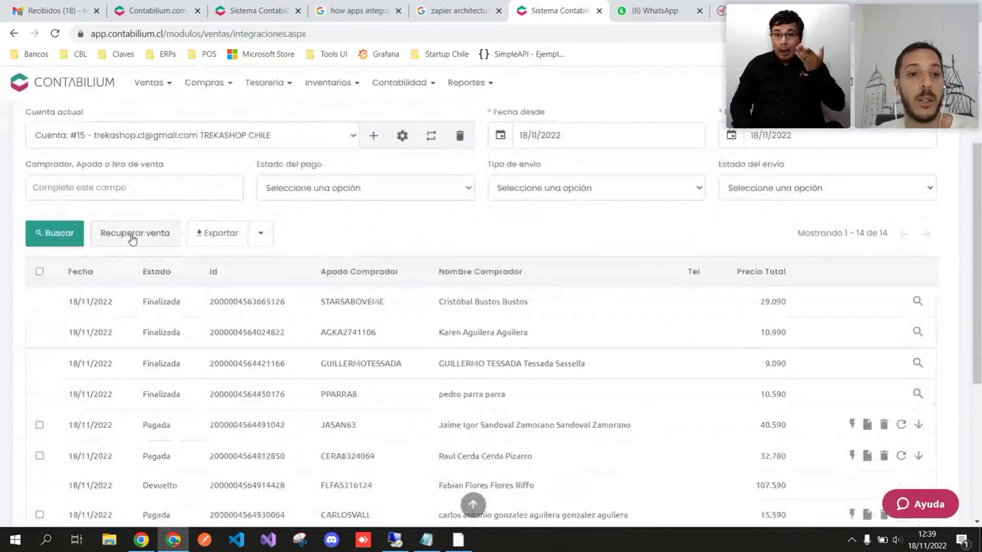
{"action": "scroll", "coordinate": [134, 253], "scroll_direction": "down", "scroll_amount": 3}
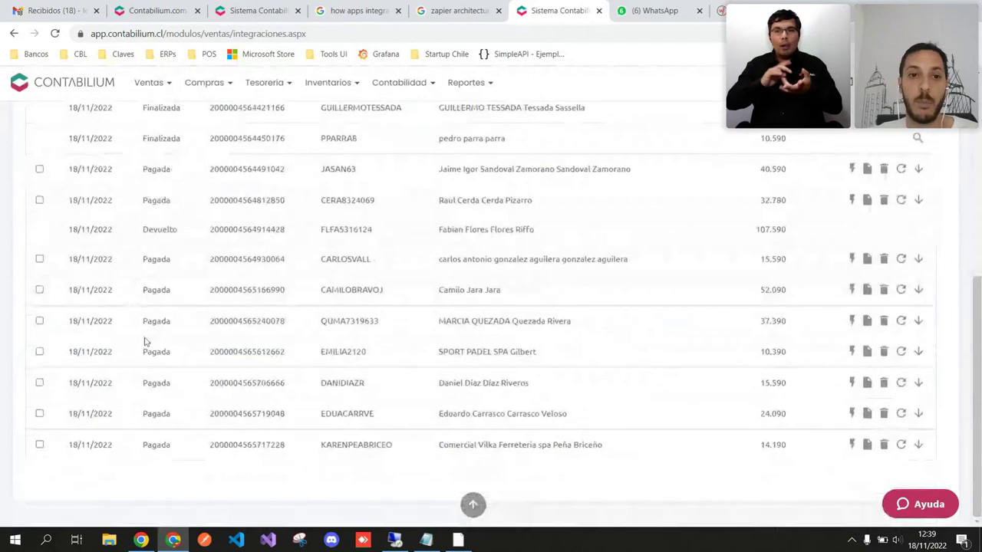
{"action": "scroll", "coordinate": [258, 431], "scroll_direction": "up", "scroll_amount": 3}
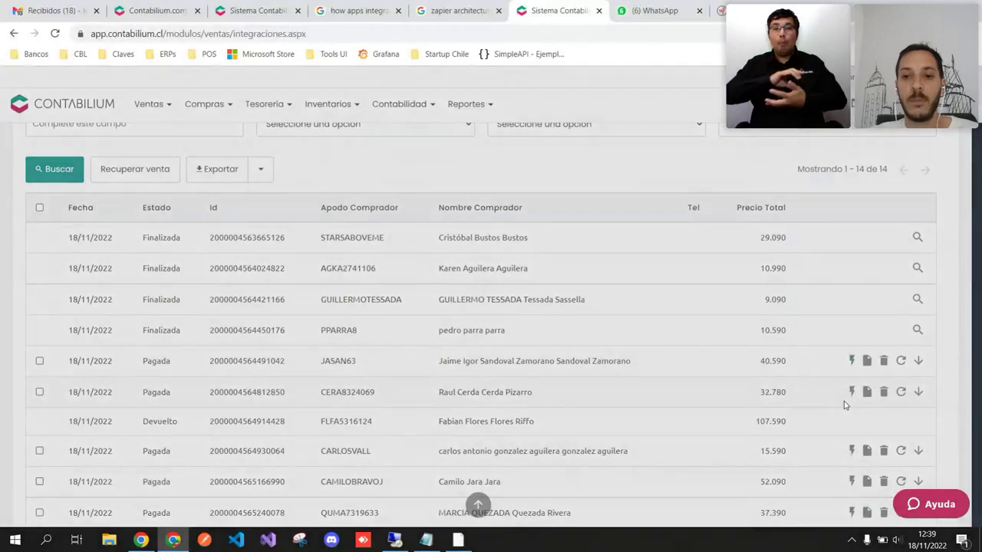
Open quick invoicing for the first paid sale and examine its customer, product, quantity, tax and subtotal.
{"action": "left_click", "coordinate": [851, 361]}
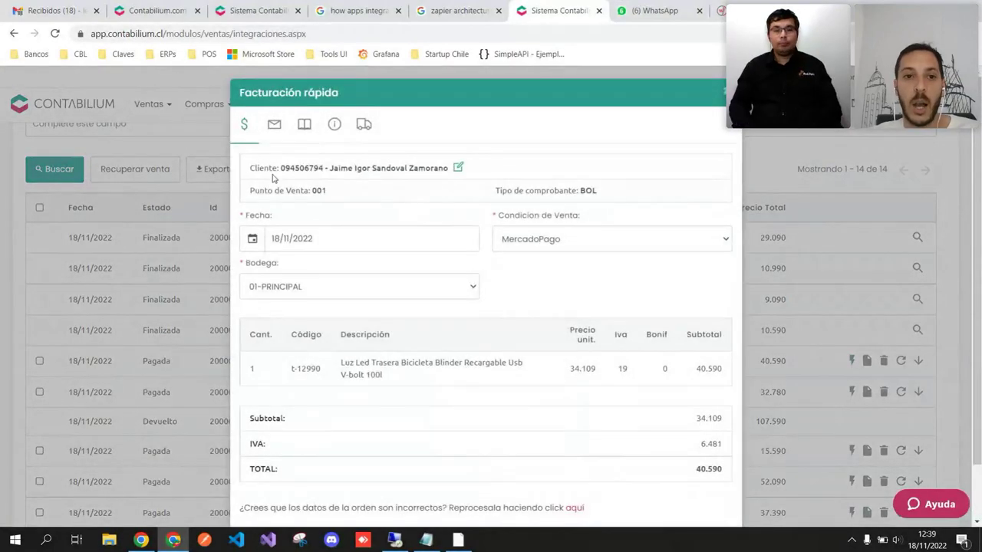
{"action": "left_click_drag", "start_coordinate": [253, 167], "coordinate": [411, 167]}
{"action": "left_click_drag", "start_coordinate": [292, 368], "coordinate": [462, 374]}
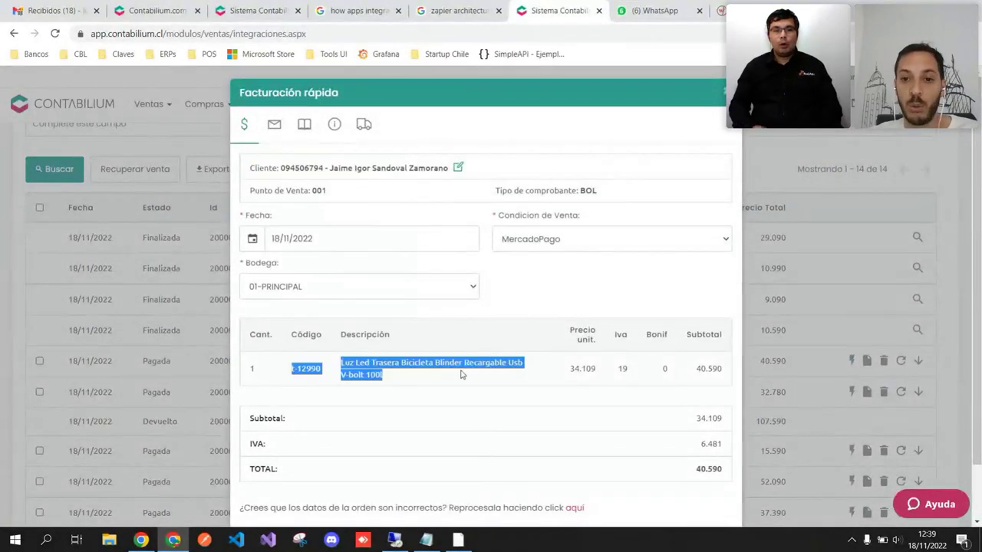
{"action": "double_click", "coordinate": [623, 368]}
{"action": "double_click", "coordinate": [709, 368]}
{"action": "left_click_drag", "start_coordinate": [265, 370], "coordinate": [274, 343]}
{"action": "scroll", "coordinate": [420, 361], "scroll_direction": "down", "scroll_amount": 1}
{"action": "scroll", "coordinate": [421, 361], "scroll_direction": "down", "scroll_amount": 1}
{"action": "scroll", "coordinate": [438, 311], "scroll_direction": "up", "scroll_amount": 2}
Review the sale's shipping details and label formats, return to its invoice data, and close quick invoicing.
{"action": "left_click", "coordinate": [366, 125]}
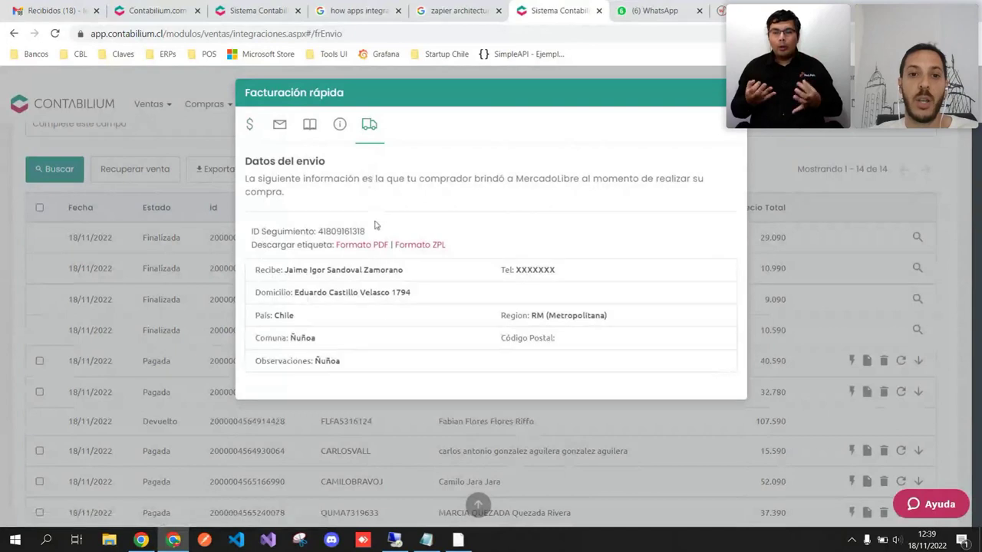
{"action": "left_click_drag", "start_coordinate": [253, 230], "coordinate": [294, 316]}
{"action": "left_click", "coordinate": [370, 331]}
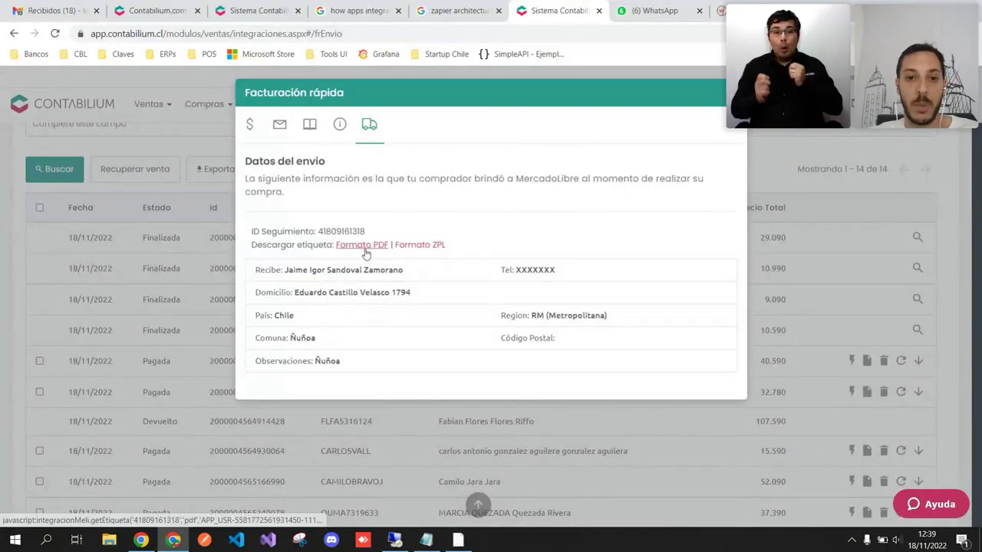
{"action": "left_click", "coordinate": [256, 136]}
{"action": "scroll", "coordinate": [476, 261], "scroll_direction": "down", "scroll_amount": 1}
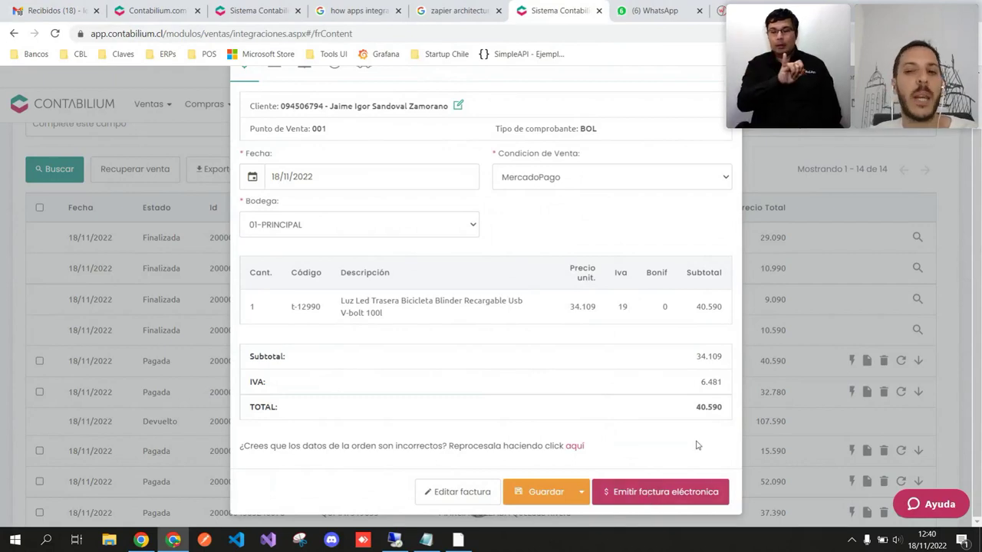
{"action": "left_click", "coordinate": [786, 364]}
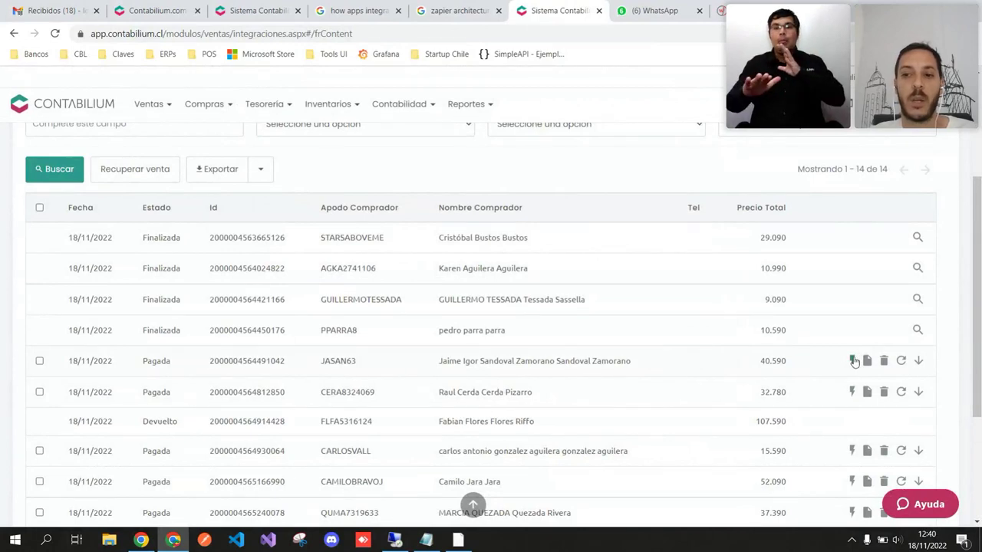
Copy the product code t-12990 from the first paid sale's quick invoice and close it.
{"action": "left_click", "coordinate": [853, 360]}
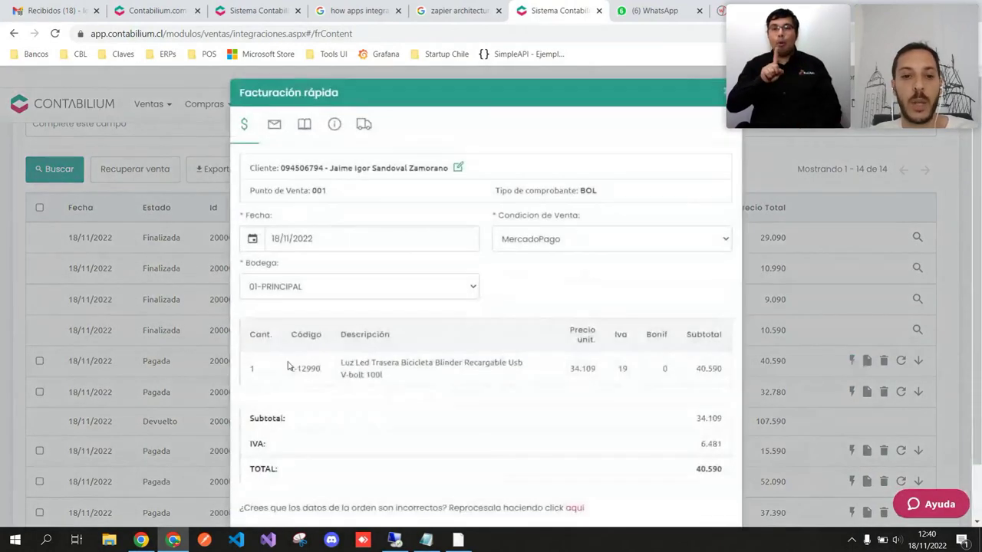
{"action": "left_click_drag", "start_coordinate": [291, 369], "coordinate": [328, 373]}
{"action": "key", "text": "ctrl+c"}
{"action": "left_click", "coordinate": [175, 358]}
Search the products and services for SKU code t-12990.
{"action": "mouse_move", "coordinate": [151, 105]}
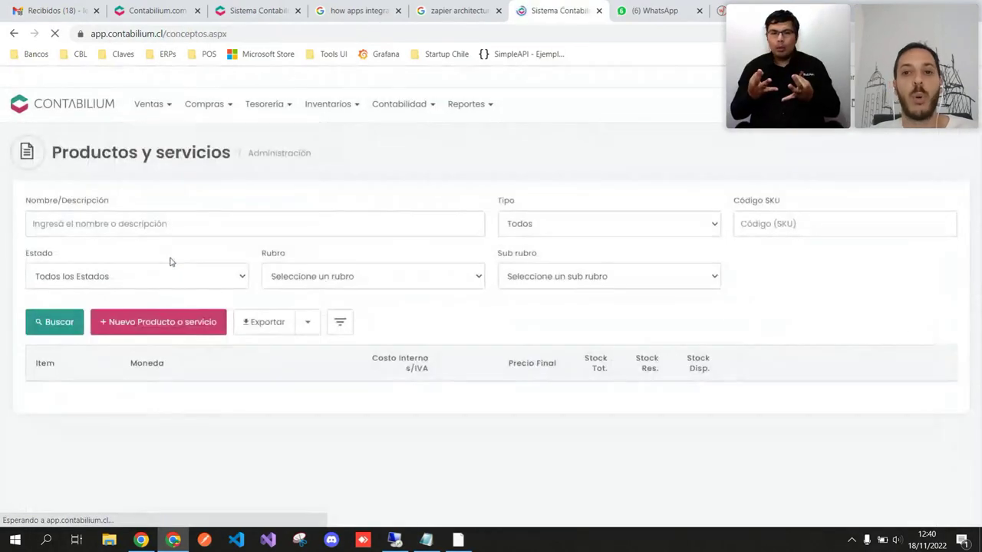
{"action": "left_click", "coordinate": [788, 224]}
{"action": "key", "text": "ctrl+v"}
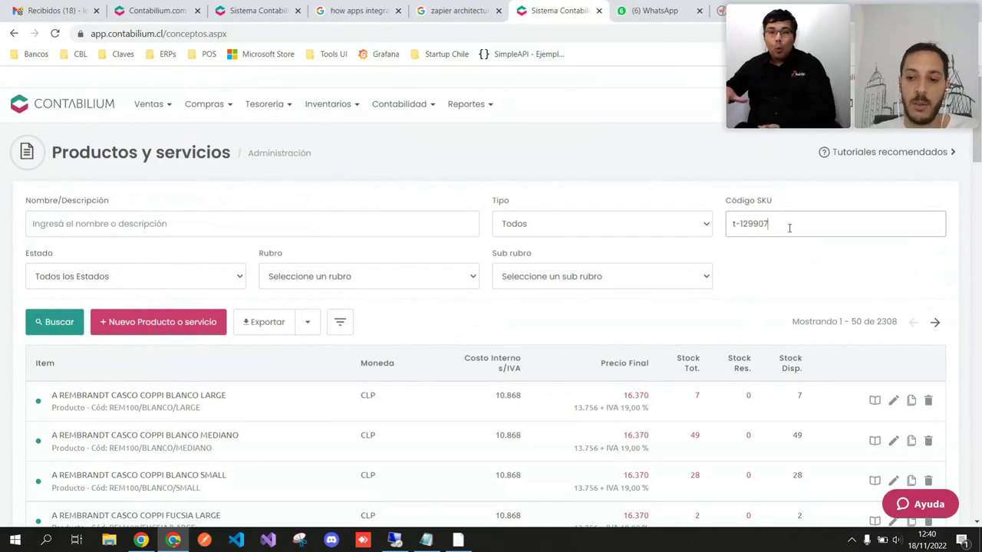
{"action": "key", "text": "BackSpace"}
{"action": "key", "text": "Return"}
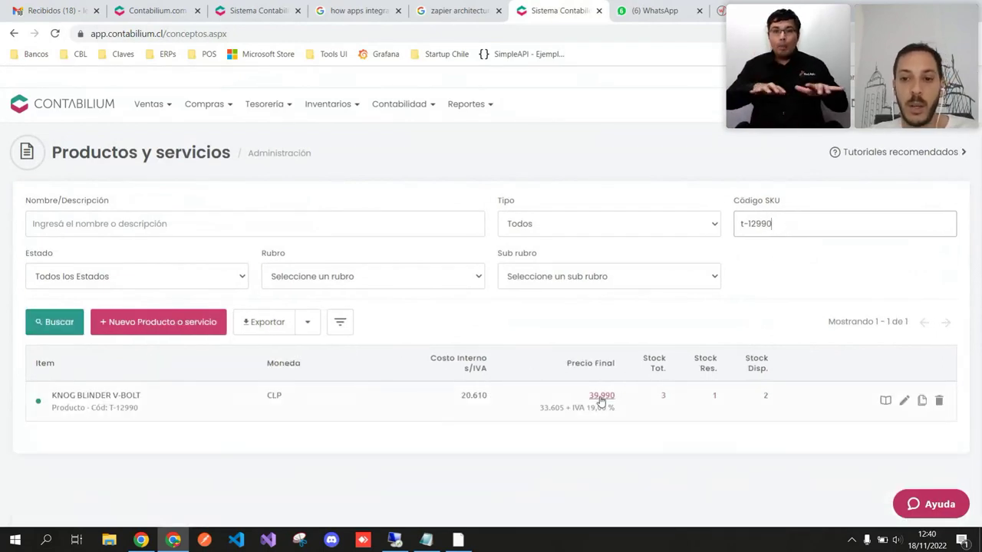
Examine the KNOG BLINDER V-BOLT's stock by warehouse, its reservation details including the origin, and its available stock.
{"action": "left_click", "coordinate": [663, 398]}
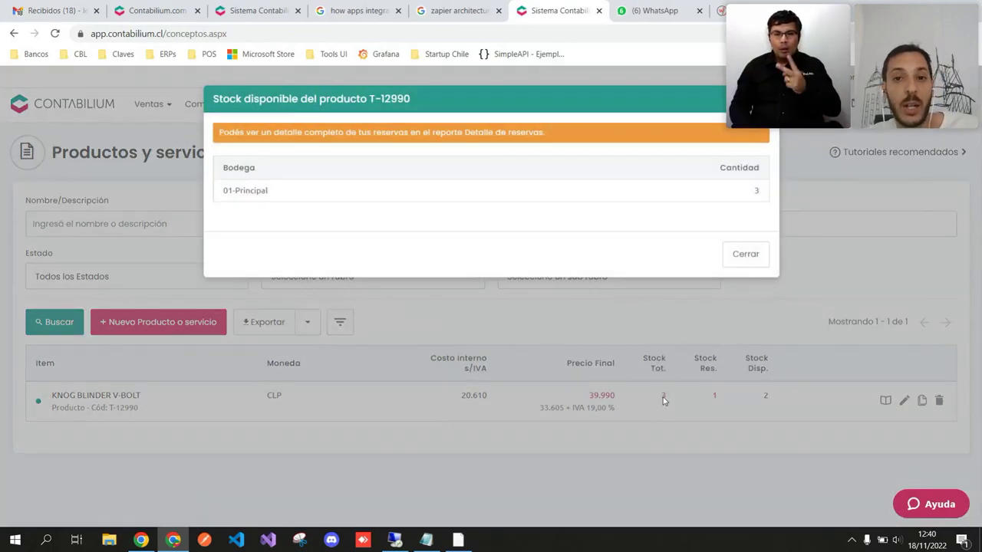
{"action": "left_click", "coordinate": [702, 399]}
{"action": "left_click", "coordinate": [714, 399]}
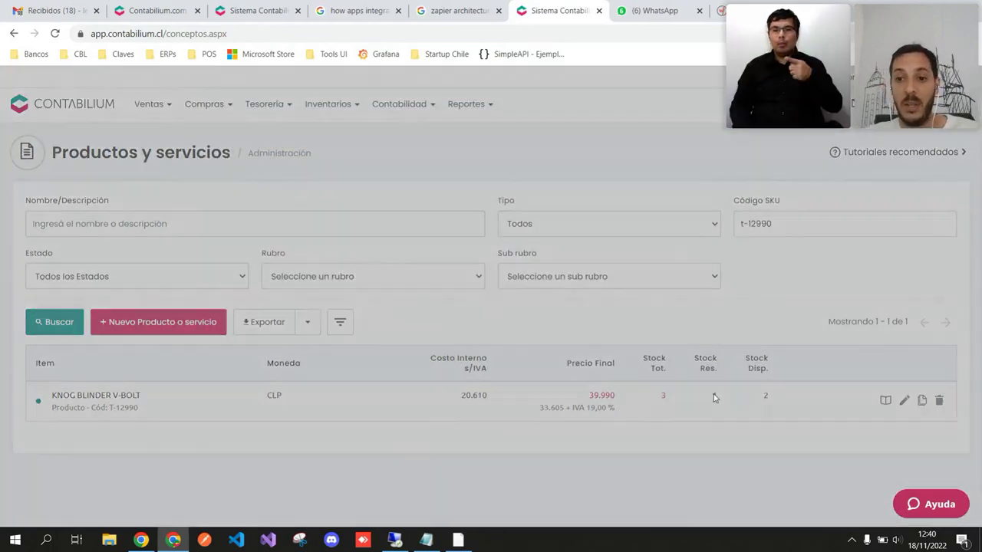
{"action": "left_click_drag", "start_coordinate": [413, 193], "coordinate": [552, 192]}
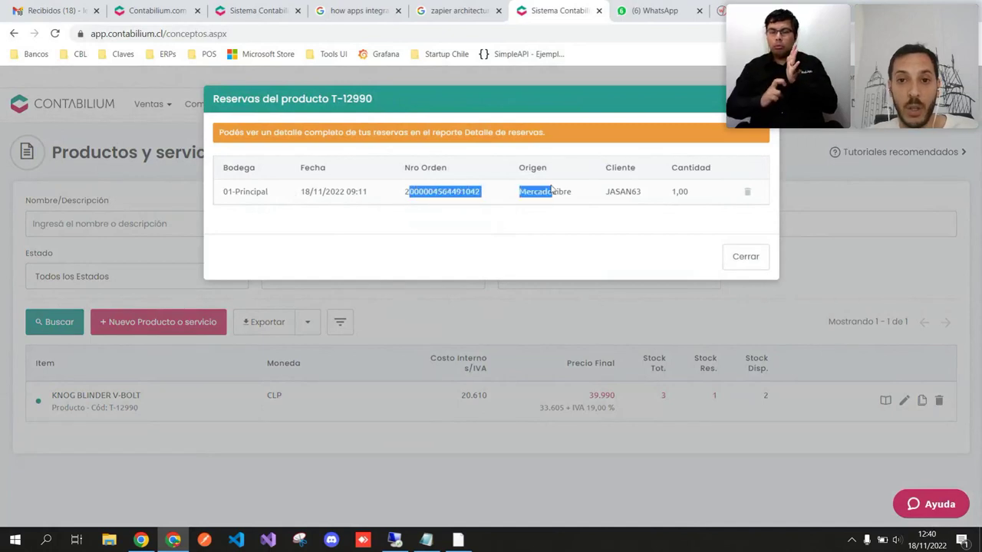
{"action": "double_click", "coordinate": [559, 191]}
{"action": "left_click", "coordinate": [745, 434]}
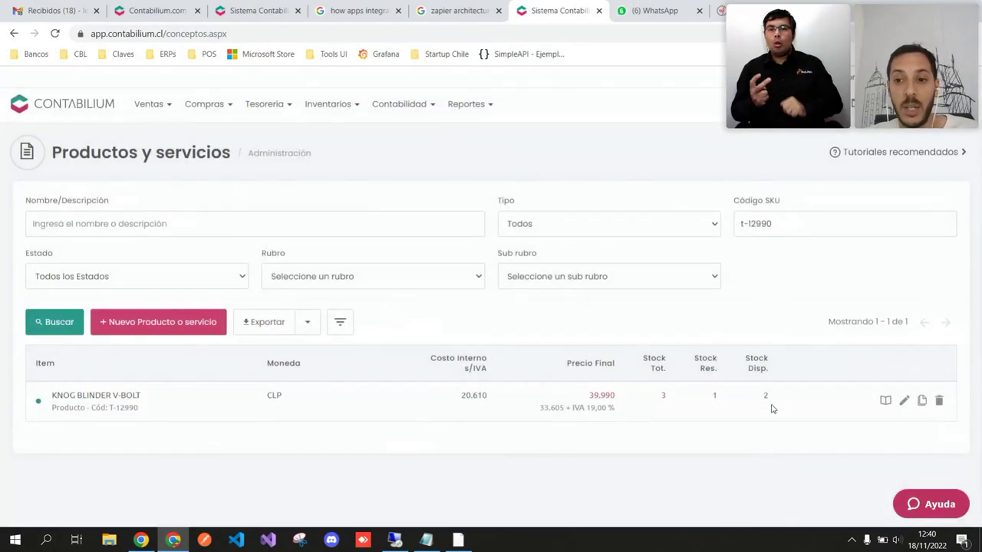
{"action": "double_click", "coordinate": [765, 396]}
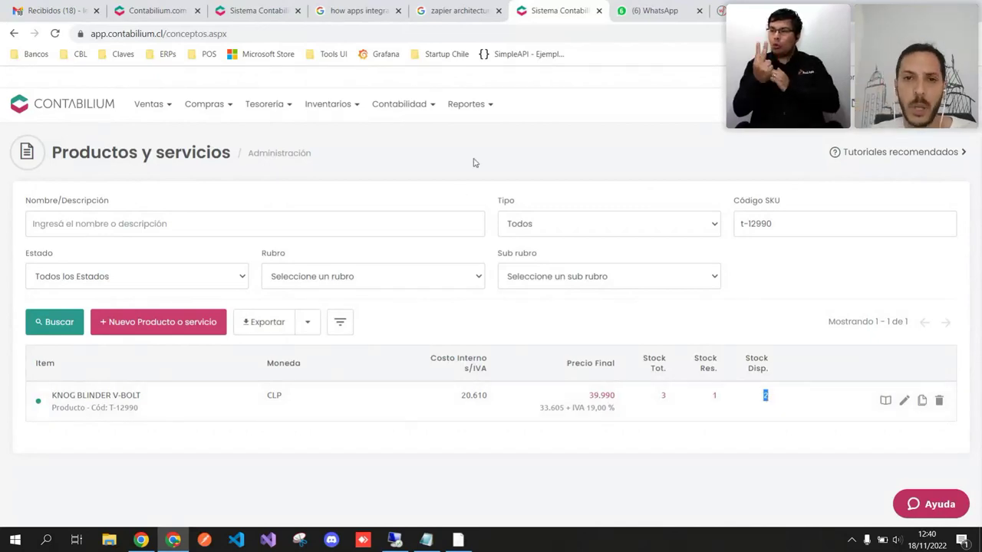
Open the products and services ranking report and examine the quantities and net totals of the top products.
{"action": "left_click", "coordinate": [471, 105]}
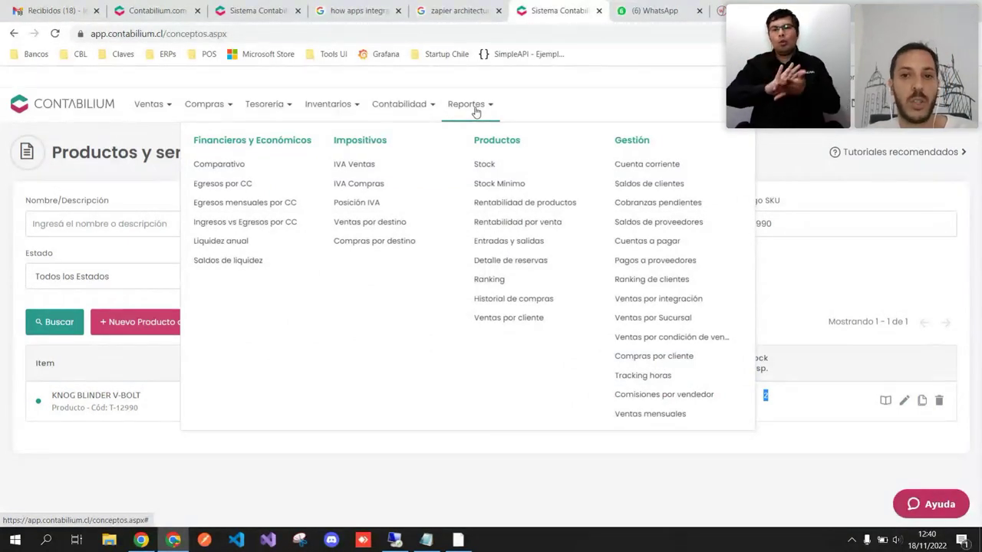
{"action": "left_click", "coordinate": [491, 281]}
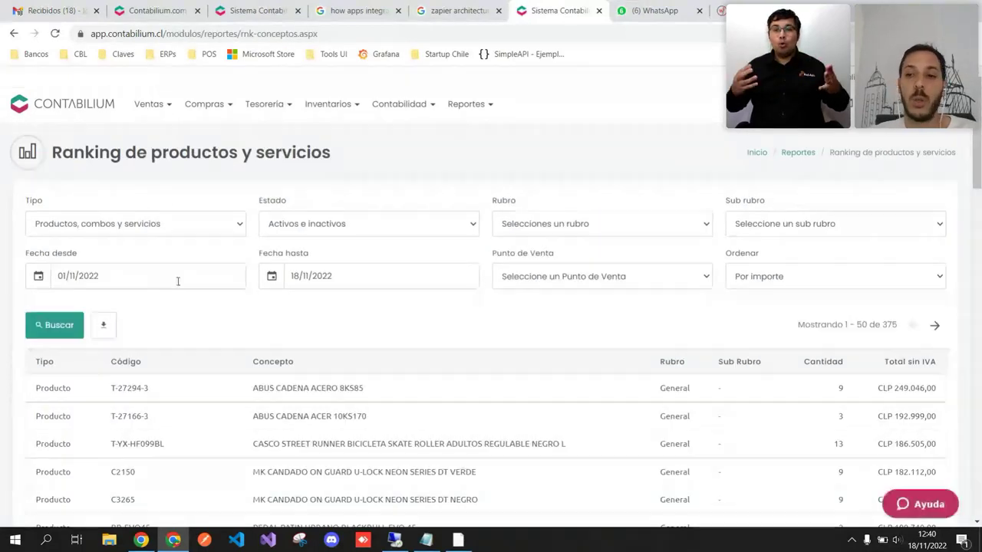
{"action": "scroll", "coordinate": [284, 292], "scroll_direction": "down", "scroll_amount": 2}
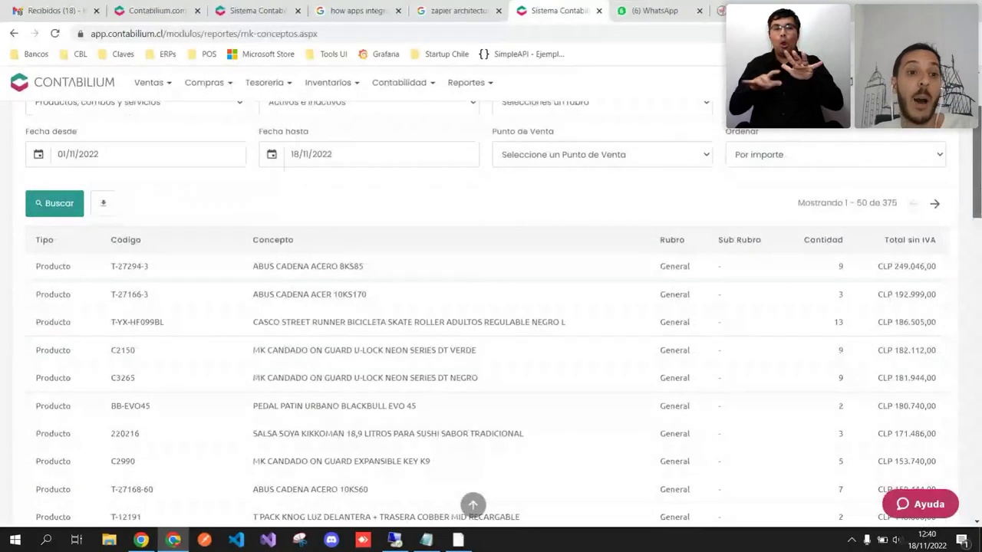
{"action": "left_click_drag", "start_coordinate": [837, 268], "coordinate": [855, 314]}
{"action": "left_click", "coordinate": [855, 314]}
{"action": "left_click_drag", "start_coordinate": [939, 269], "coordinate": [877, 268]}
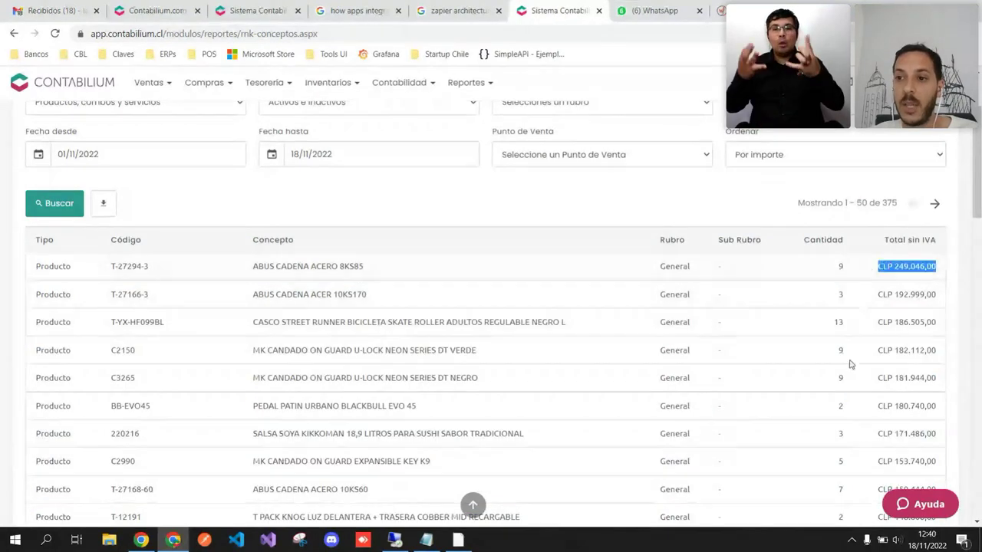
{"action": "left_click", "coordinate": [623, 373]}
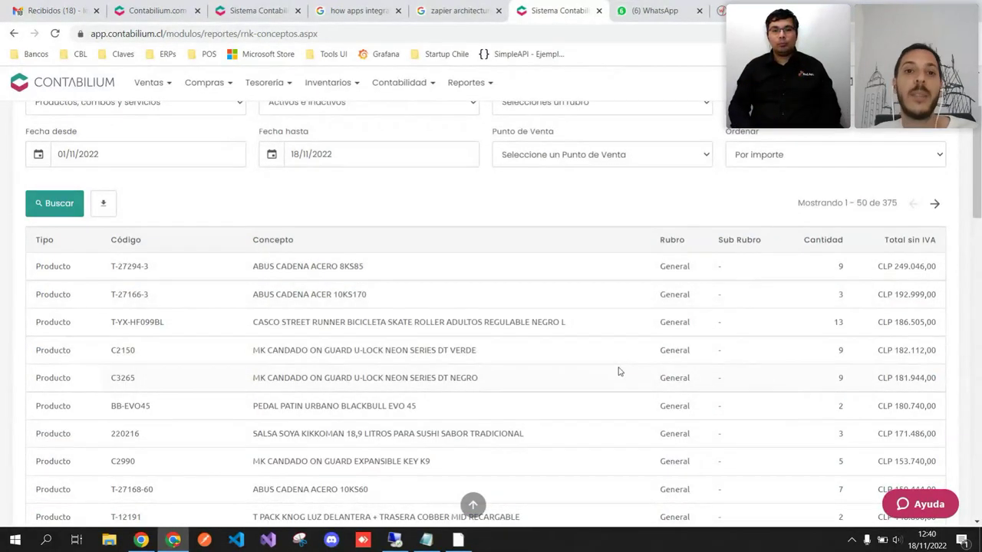
{"action": "scroll", "coordinate": [620, 372], "scroll_direction": "up", "scroll_amount": 2}
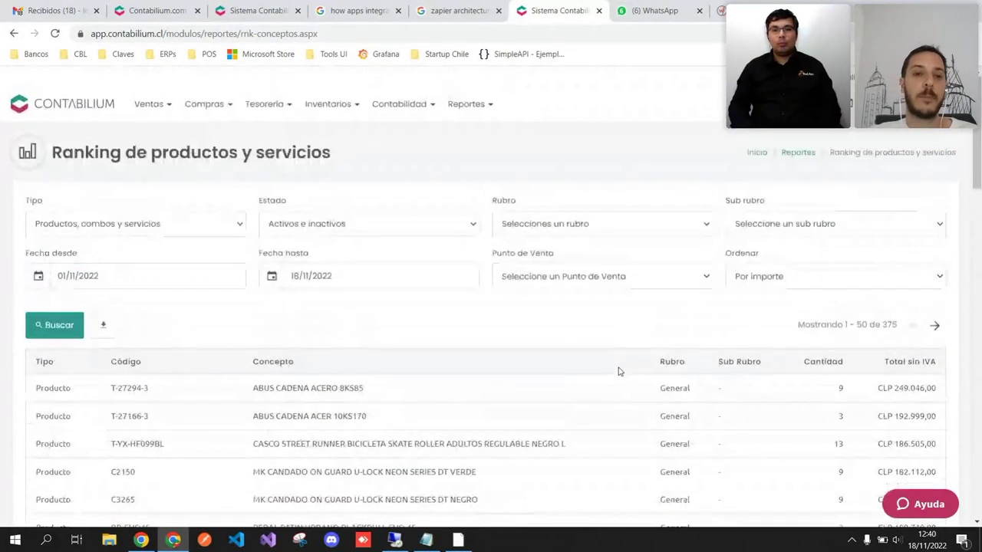
Open the purchase voucher consultation for the last 7 days and view the TRADE29 invoice totalling 571.858,00.
{"action": "mouse_move", "coordinate": [213, 107]}
{"action": "left_click", "coordinate": [214, 158]}
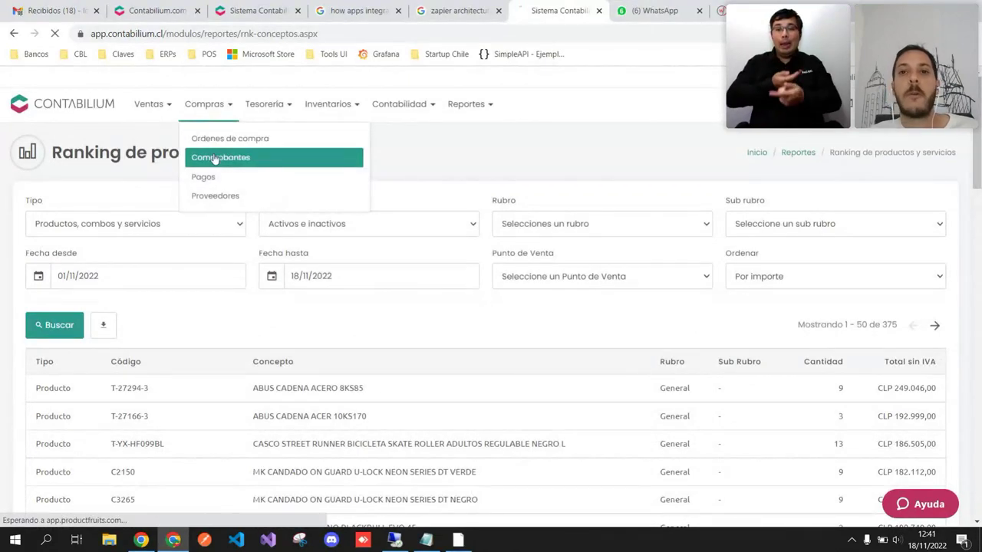
{"action": "left_click", "coordinate": [265, 273]}
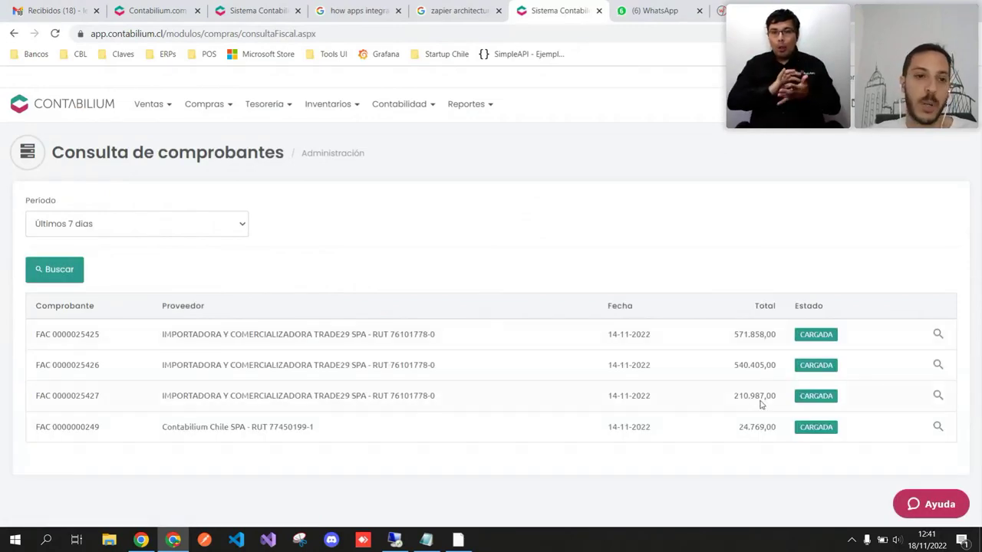
{"action": "left_click", "coordinate": [942, 338]}
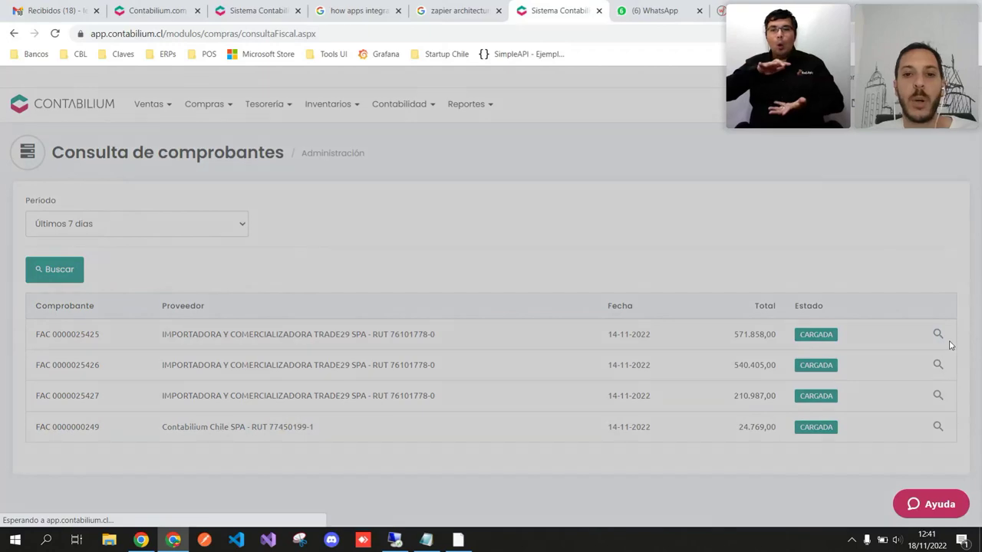
{"action": "scroll", "coordinate": [442, 304], "scroll_direction": "down", "scroll_amount": 1}
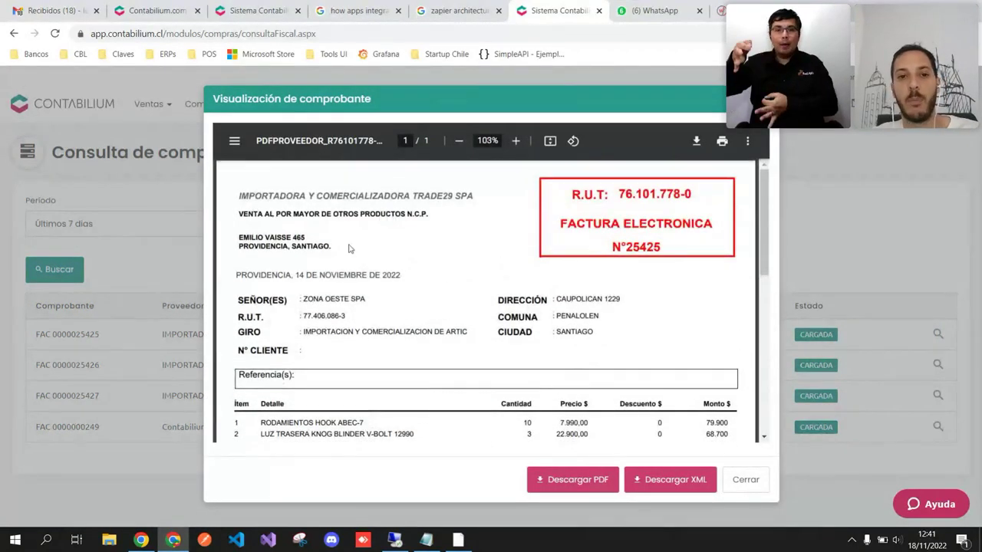
Examine the issuer and the itemised products, quantities and prices of the TRADE29 invoice, and close the voucher preview.
{"action": "left_click_drag", "start_coordinate": [239, 197], "coordinate": [407, 198]}
{"action": "scroll", "coordinate": [251, 264], "scroll_direction": "down", "scroll_amount": 5}
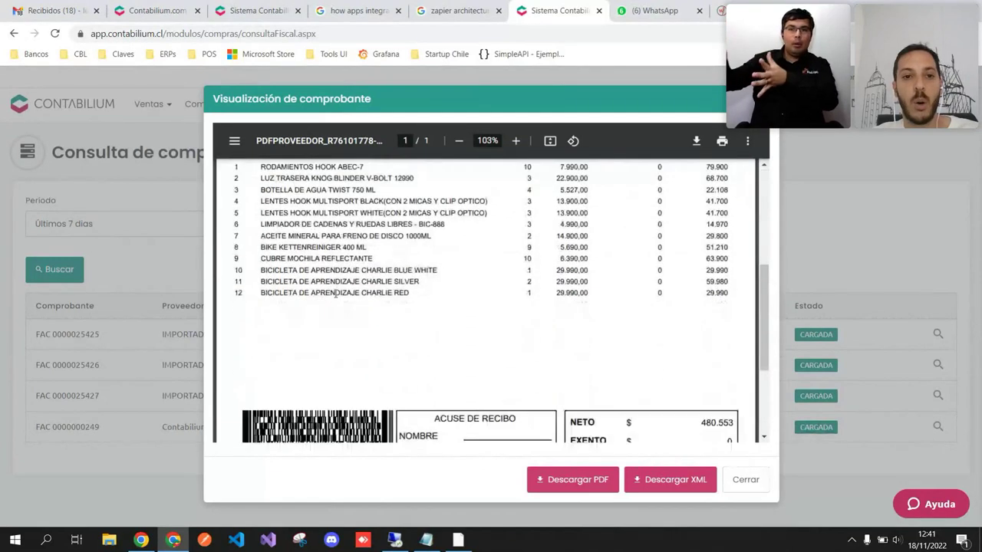
{"action": "left_click_drag", "start_coordinate": [235, 230], "coordinate": [477, 296]}
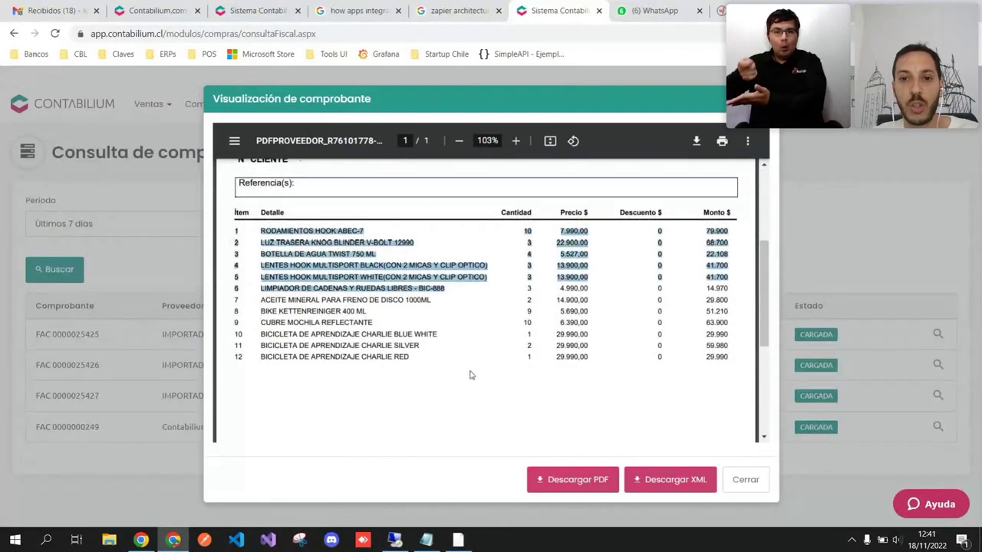
{"action": "left_click", "coordinate": [480, 327]}
{"action": "left_click_drag", "start_coordinate": [266, 230], "coordinate": [337, 230]}
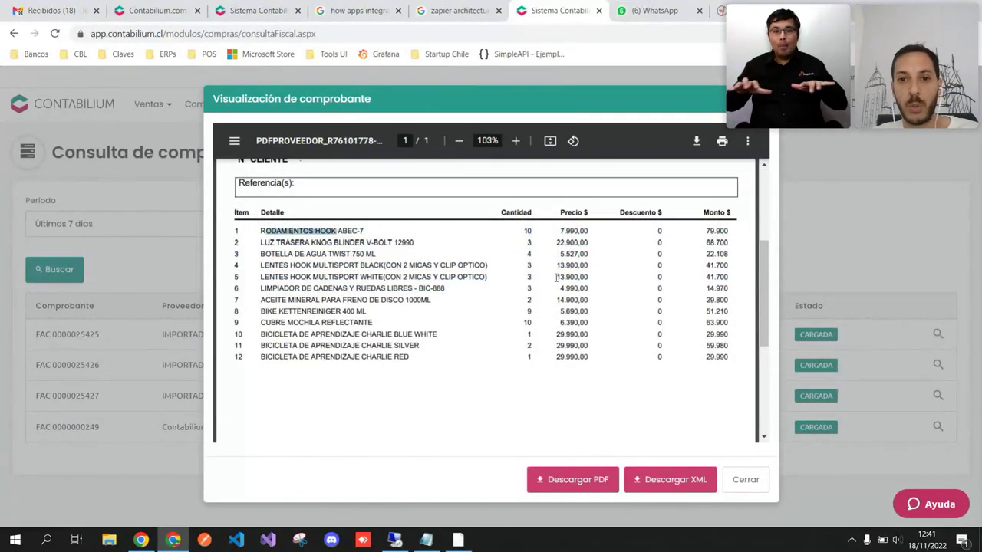
{"action": "left_click_drag", "start_coordinate": [523, 231], "coordinate": [584, 240]}
{"action": "left_click", "coordinate": [589, 358]}
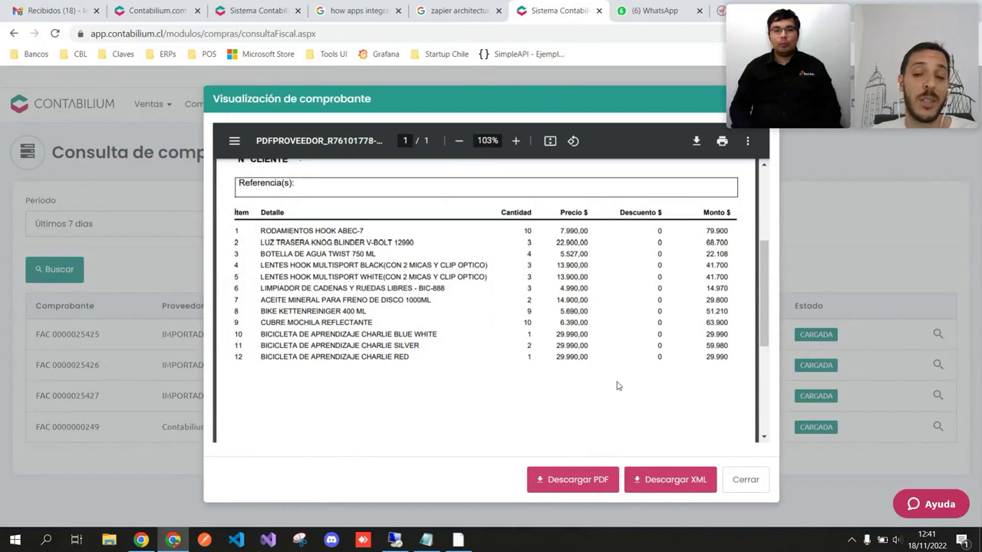
{"action": "key", "text": "Escape"}
Open the supplier balances report and list the balances of all suppliers by issue date up to 18/11/2022.
{"action": "left_click", "coordinate": [204, 104]}
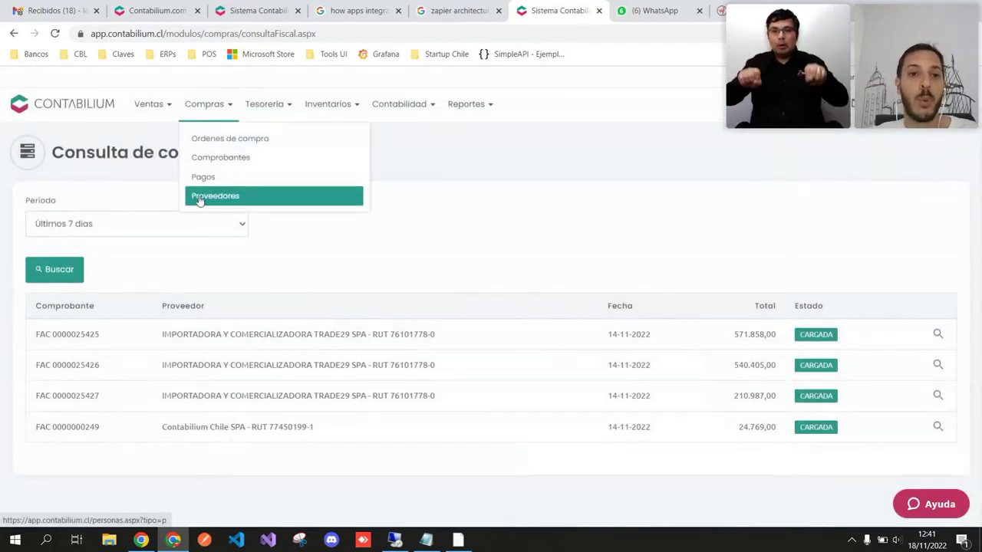
{"action": "mouse_move", "coordinate": [502, 109]}
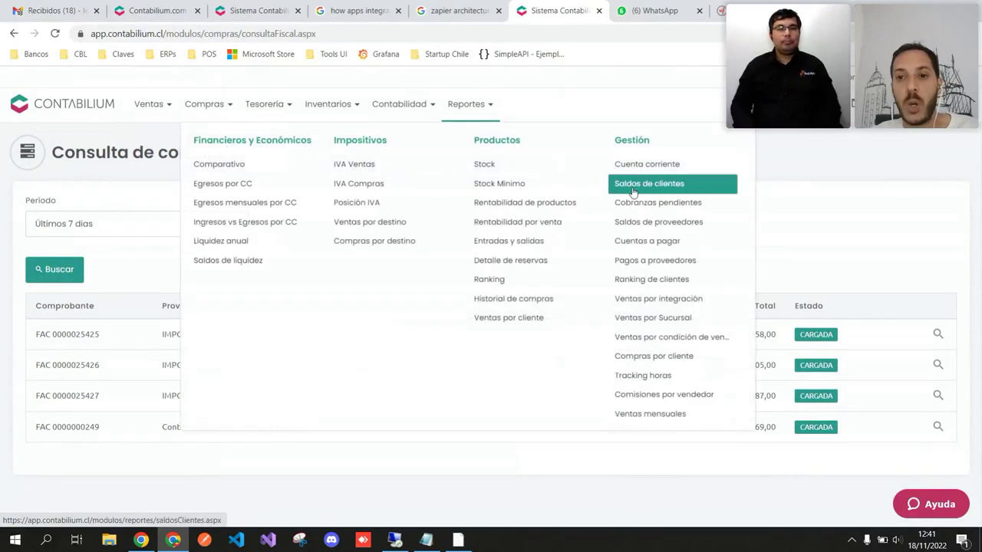
{"action": "left_click", "coordinate": [631, 222]}
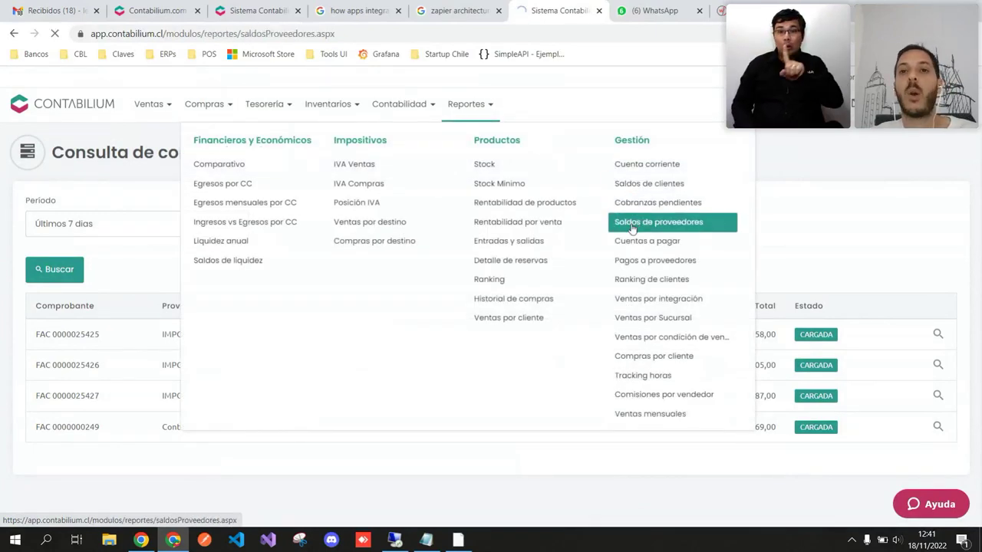
{"action": "left_click", "coordinate": [62, 326]}
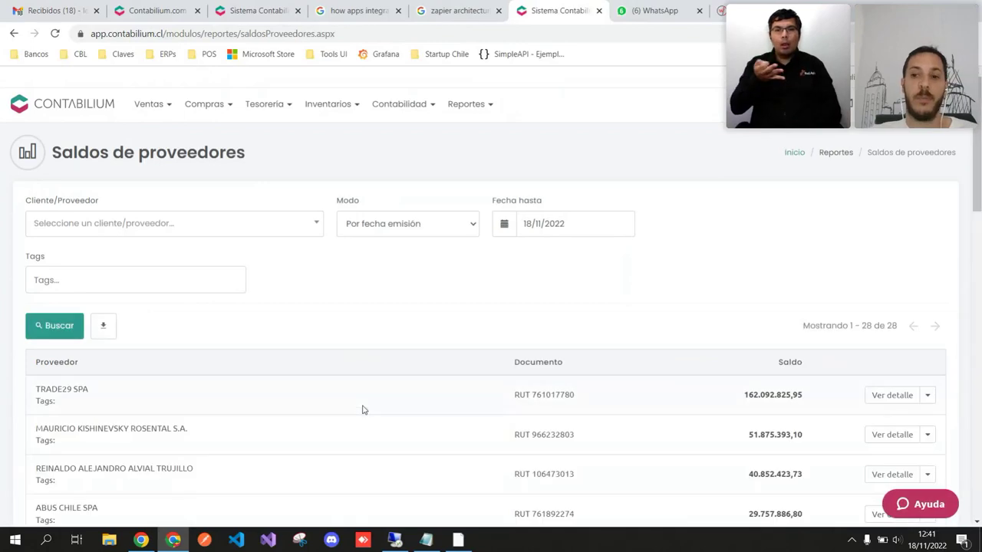
{"action": "scroll", "coordinate": [364, 407], "scroll_direction": "down", "scroll_amount": 2}
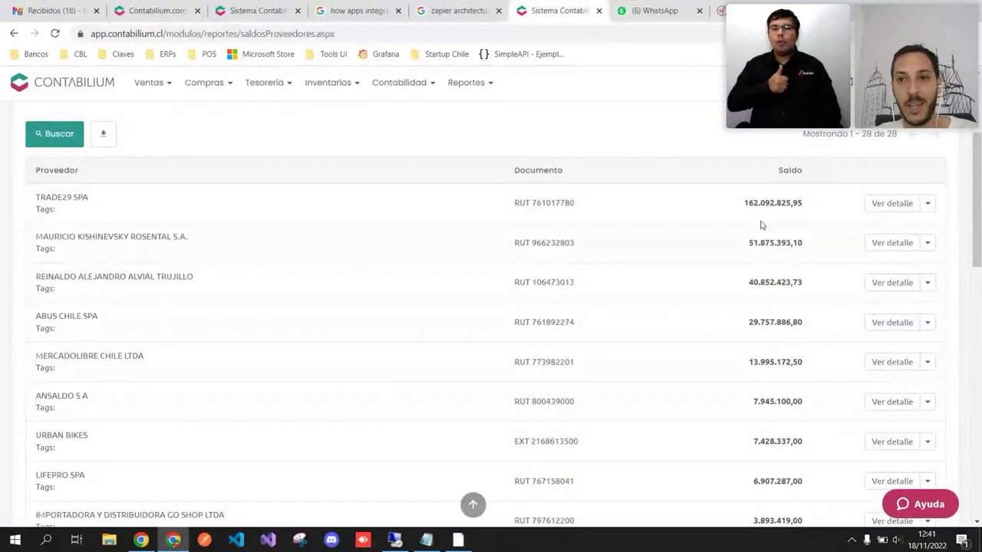
View the current account of TRADE29 SPA, review its invoice movements, and close it.
{"action": "left_click_drag", "start_coordinate": [745, 202], "coordinate": [790, 204]}
{"action": "left_click", "coordinate": [927, 204]}
{"action": "left_click", "coordinate": [898, 237]}
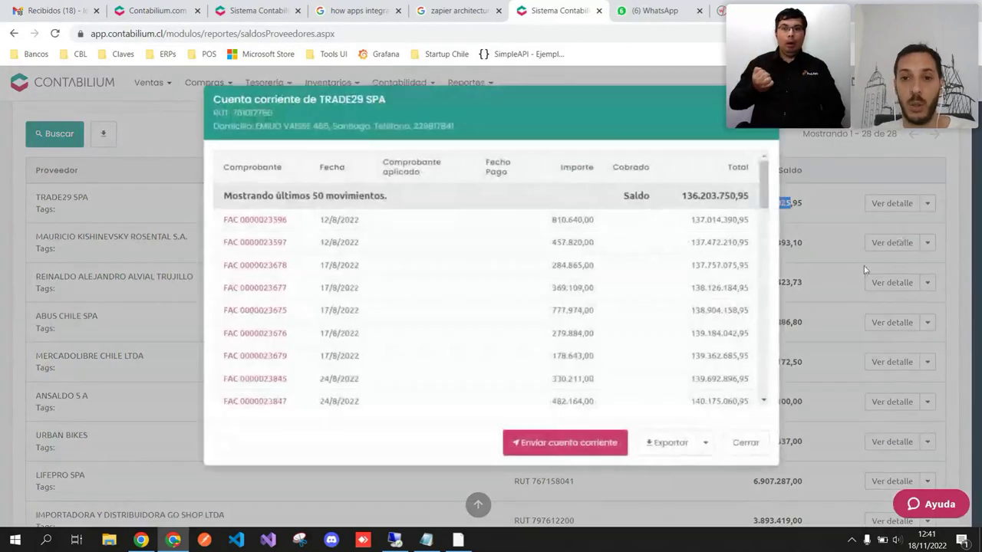
{"action": "scroll", "coordinate": [630, 299], "scroll_direction": "down", "scroll_amount": 12}
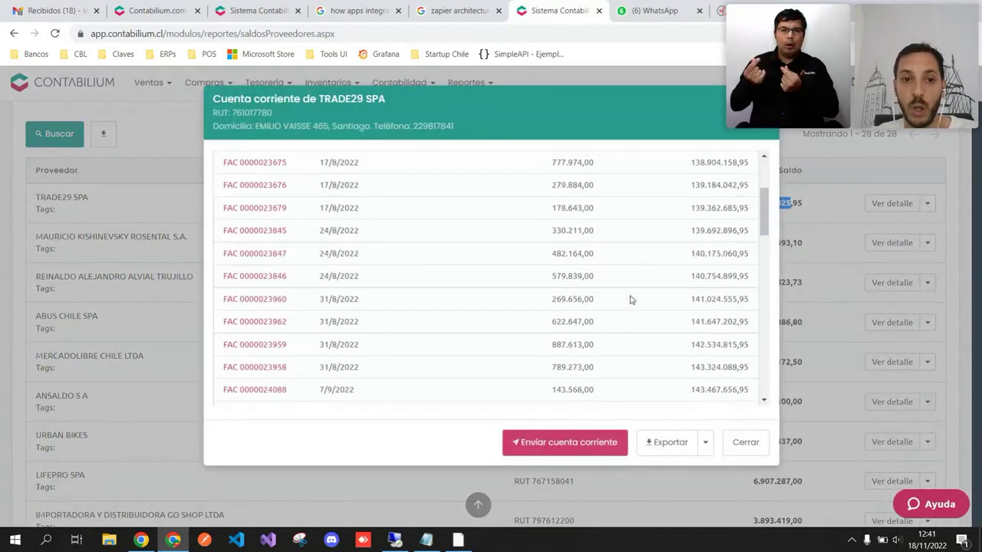
{"action": "left_click", "coordinate": [268, 339]}
{"action": "left_click_drag", "start_coordinate": [234, 244], "coordinate": [635, 432]}
{"action": "scroll", "coordinate": [637, 434], "scroll_direction": "down", "scroll_amount": 3}
{"action": "left_click", "coordinate": [812, 419]}
{"action": "left_click", "coordinate": [812, 419]}
Open the customer balances report and list all customers' balances up to 18/11/2022.
{"action": "mouse_move", "coordinate": [464, 83]}
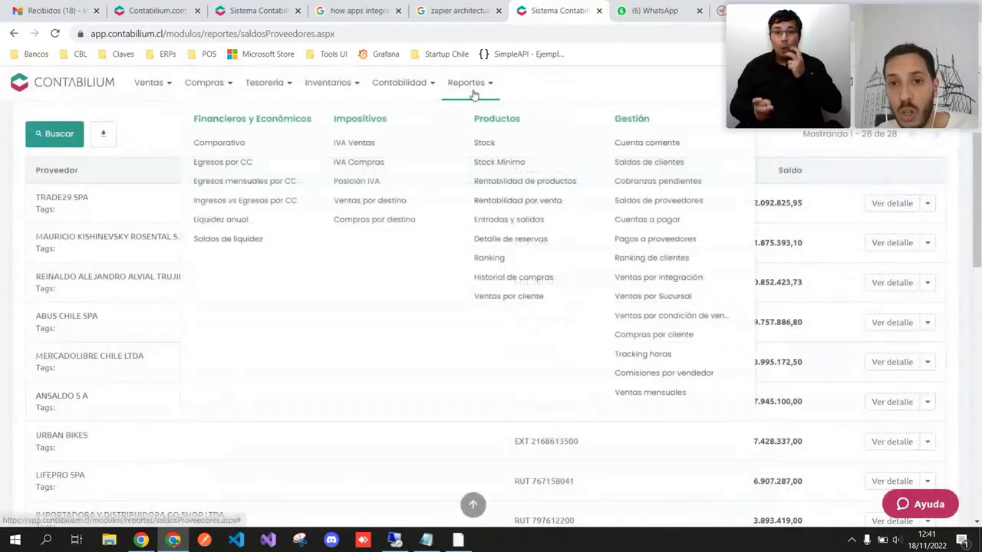
{"action": "left_click", "coordinate": [686, 168]}
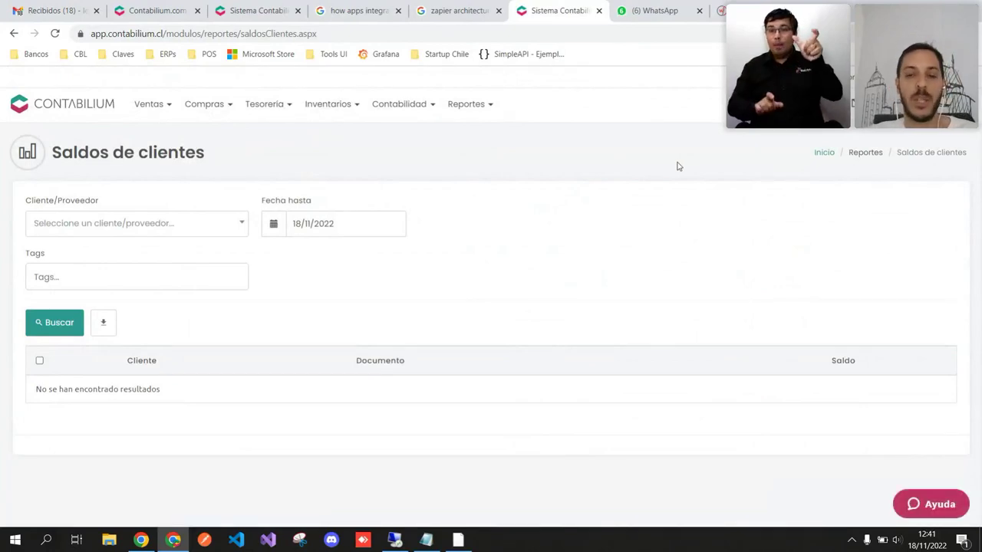
{"action": "left_click", "coordinate": [61, 325]}
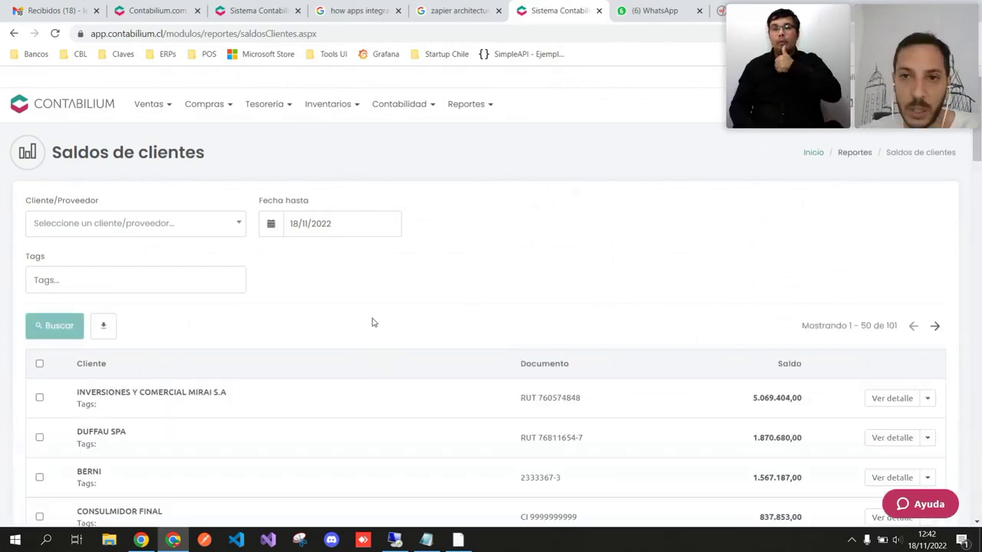
{"action": "scroll", "coordinate": [414, 327], "scroll_direction": "down", "scroll_amount": 2}
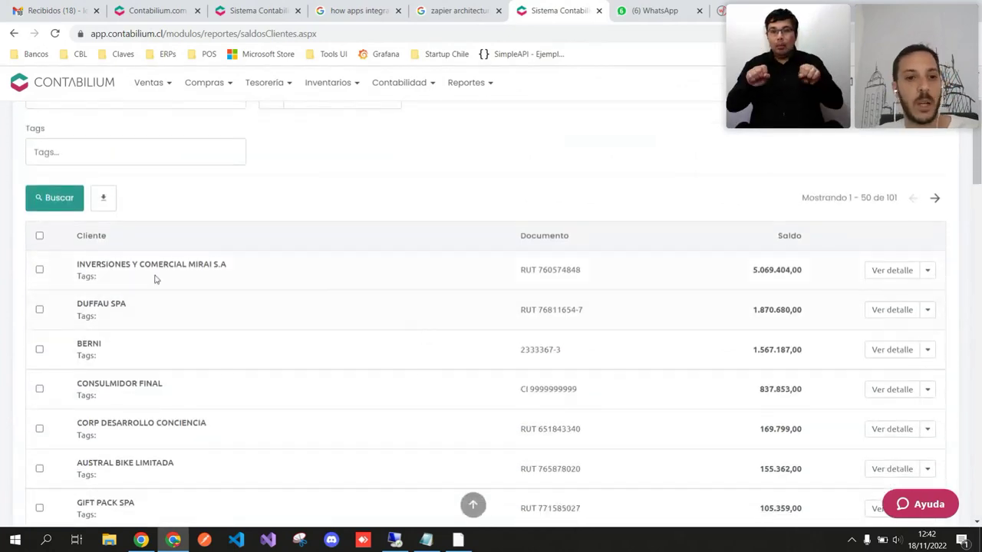
View the current account of INVERSIONES Y COMERCIAL MIRAI S.A, review its invoices and balance, and close it.
{"action": "left_click_drag", "start_coordinate": [77, 266], "coordinate": [221, 265]}
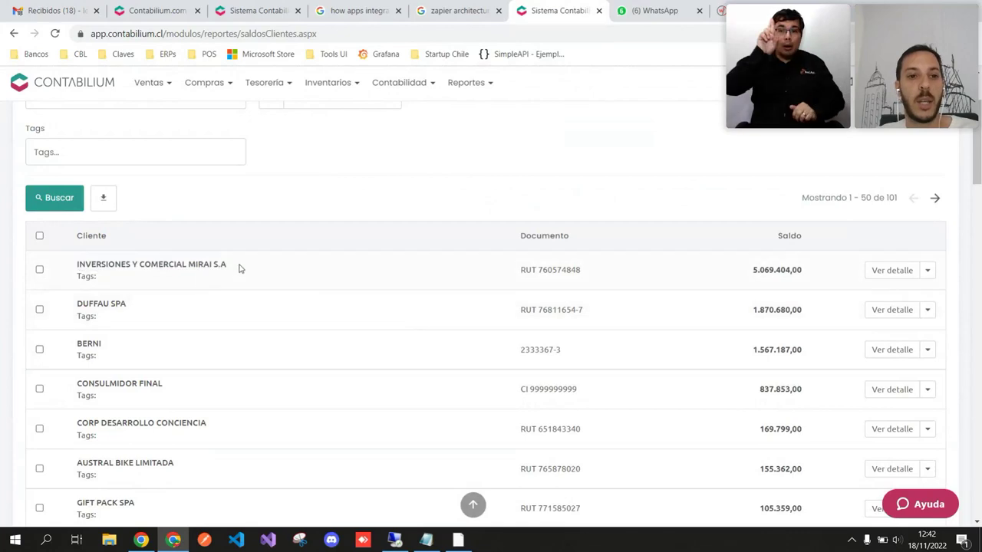
{"action": "left_click_drag", "start_coordinate": [241, 267], "coordinate": [115, 265]}
{"action": "left_click", "coordinate": [927, 272]}
{"action": "left_click", "coordinate": [899, 293]}
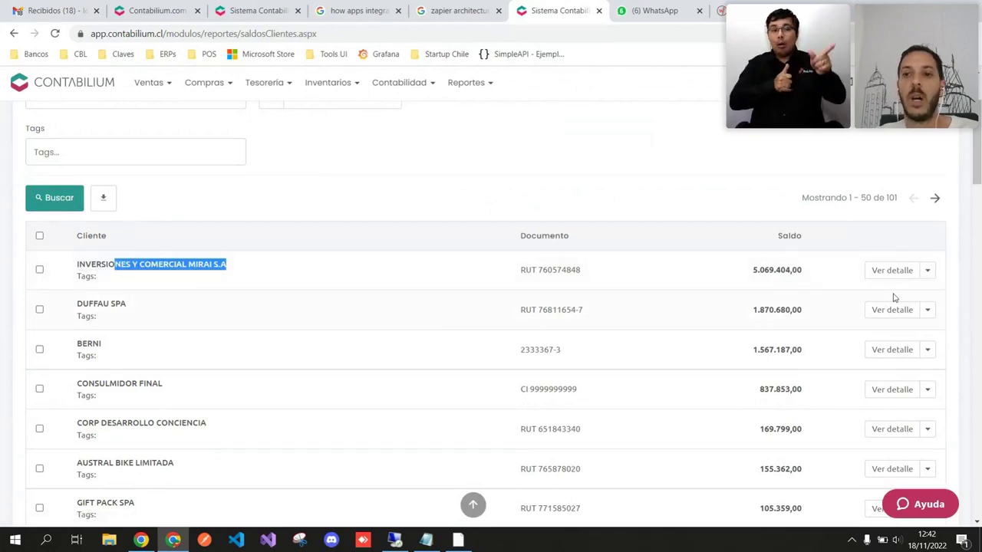
{"action": "scroll", "coordinate": [611, 291], "scroll_direction": "down", "scroll_amount": 3}
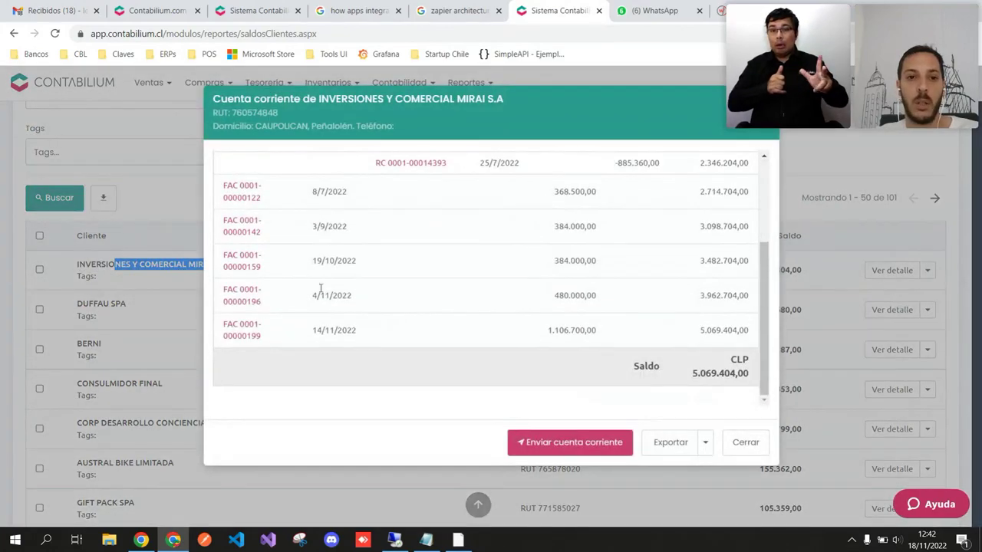
{"action": "left_click", "coordinate": [851, 304]}
Select INVERSIONES Y COMERCIAL MIRAI S.A in the customer balances and send it the payment inquiry email with the predefined subject and message.
{"action": "scroll", "coordinate": [281, 296], "scroll_direction": "down", "scroll_amount": 5}
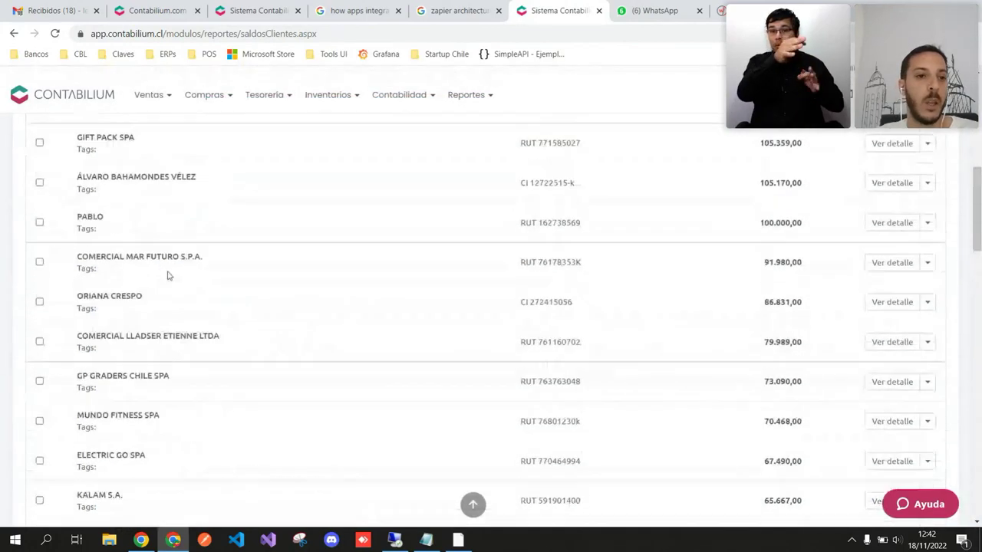
{"action": "scroll", "coordinate": [169, 276], "scroll_direction": "up", "scroll_amount": 5}
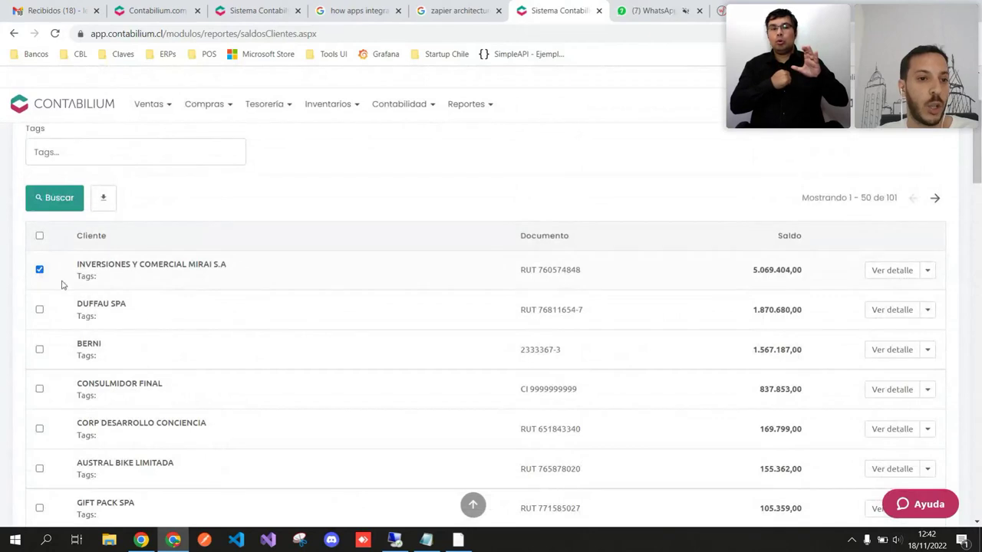
{"action": "scroll", "coordinate": [197, 361], "scroll_direction": "down", "scroll_amount": 20}
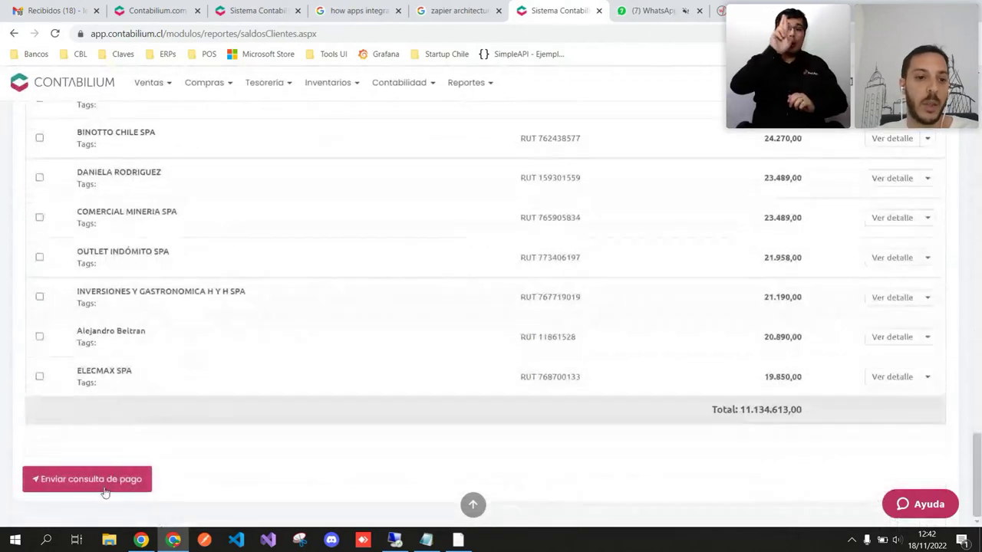
{"action": "left_click", "coordinate": [105, 489]}
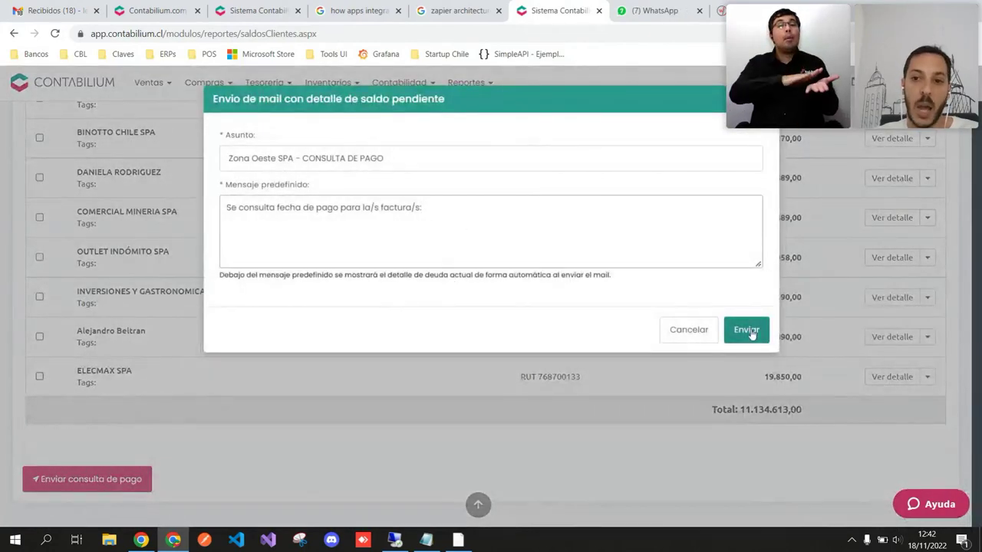
{"action": "left_click", "coordinate": [751, 332]}
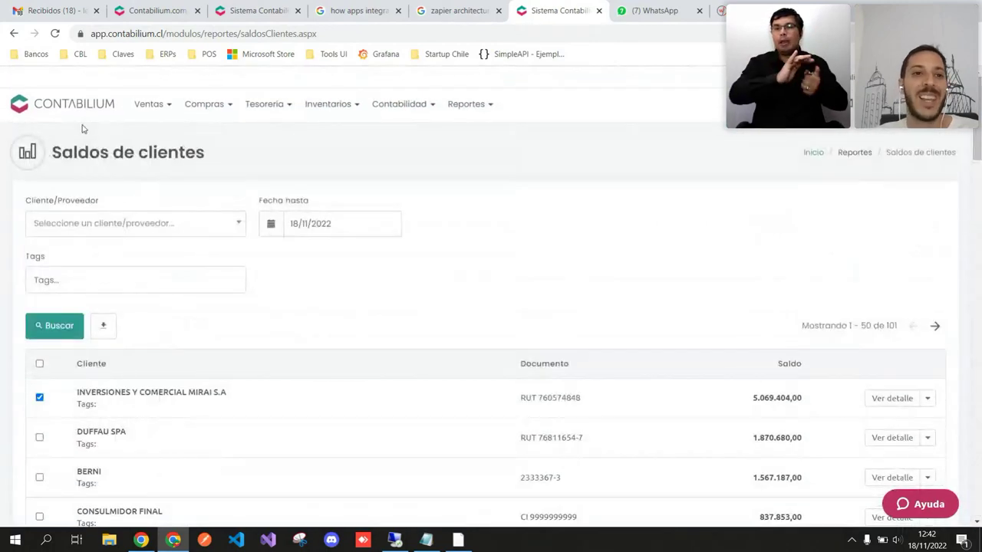
Leave the customer balances report and switch to the WebinarJam live broadcast page.
{"action": "left_click", "coordinate": [73, 107]}
{"action": "left_click", "coordinate": [720, 11]}
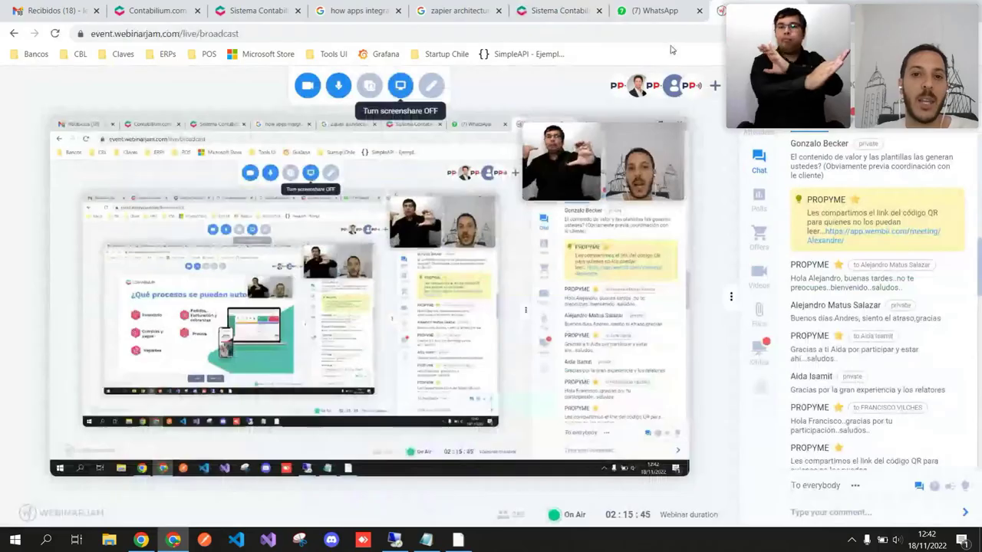